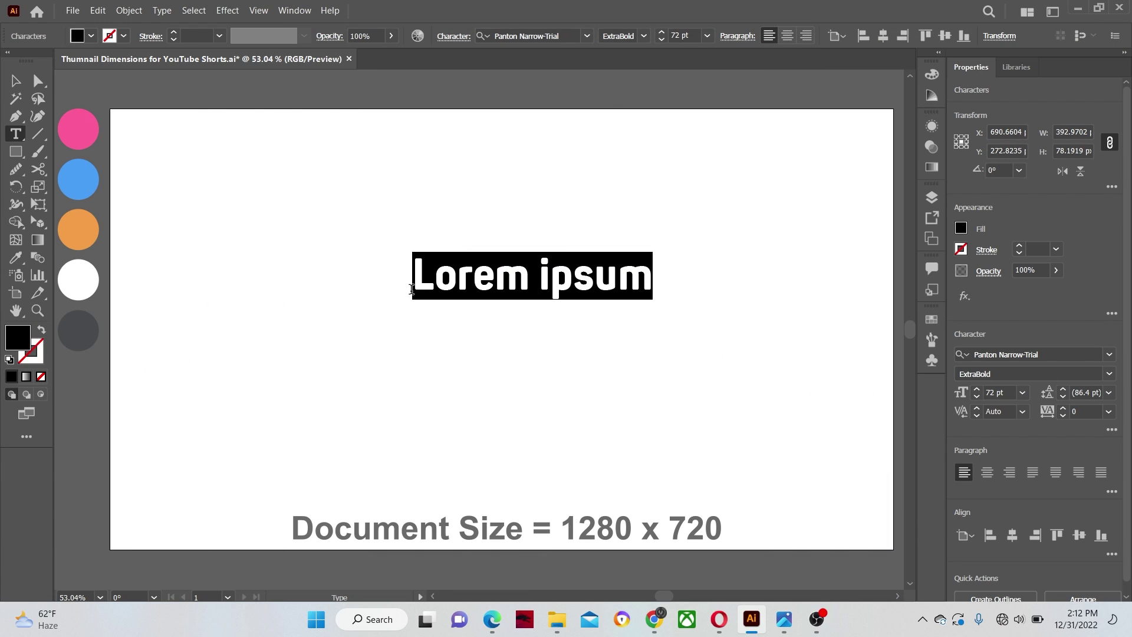
# Step: Replace the placeholder with '2023', then scale it to about 299 pt and move it toward the centre
pyautogui.write('2023')
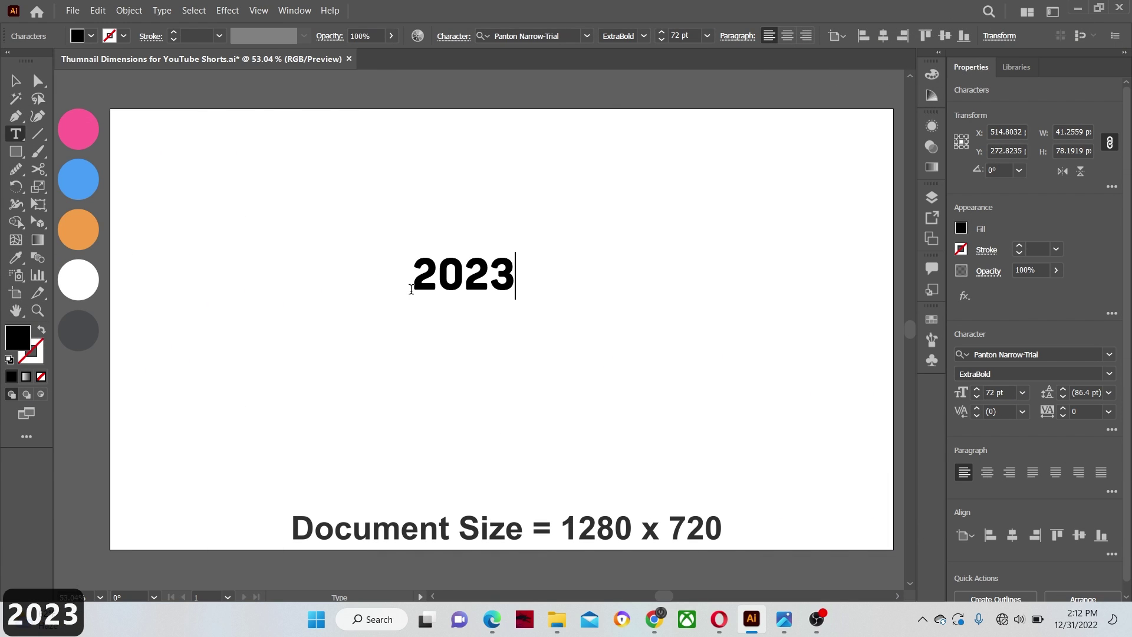
pyautogui.press('Escape')
pyautogui.moveTo(516, 301); pyautogui.dragTo(680, 393)
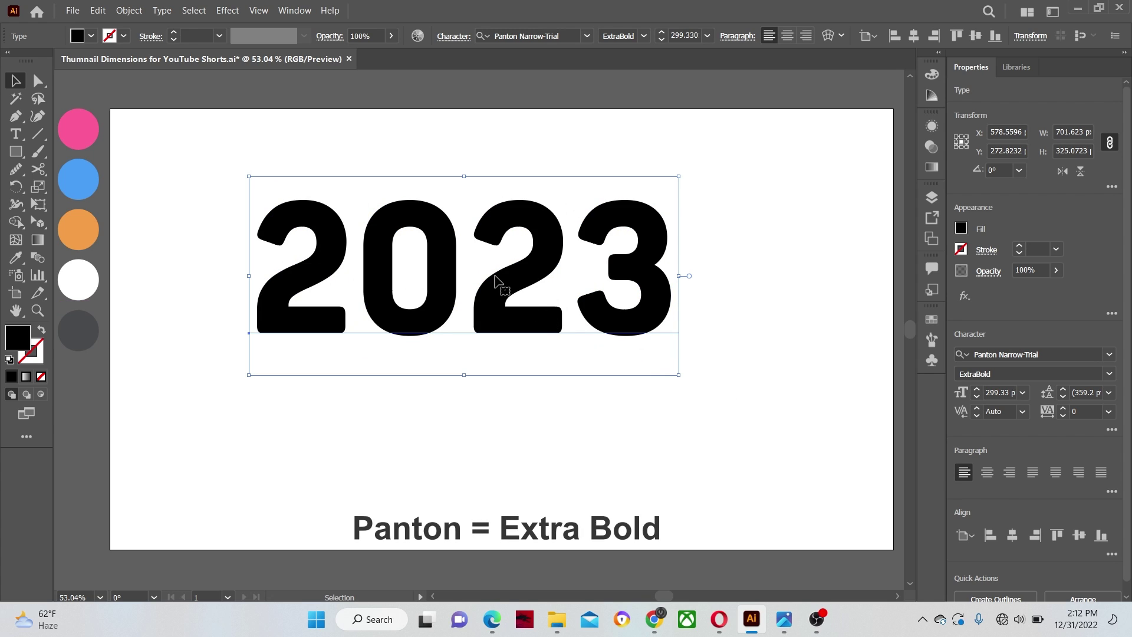
pyautogui.moveTo(511, 290); pyautogui.dragTo(573, 324)
# Step: Convert the 2023 text to outlines and ungroup the digits
pyautogui.rightClick(453, 255)
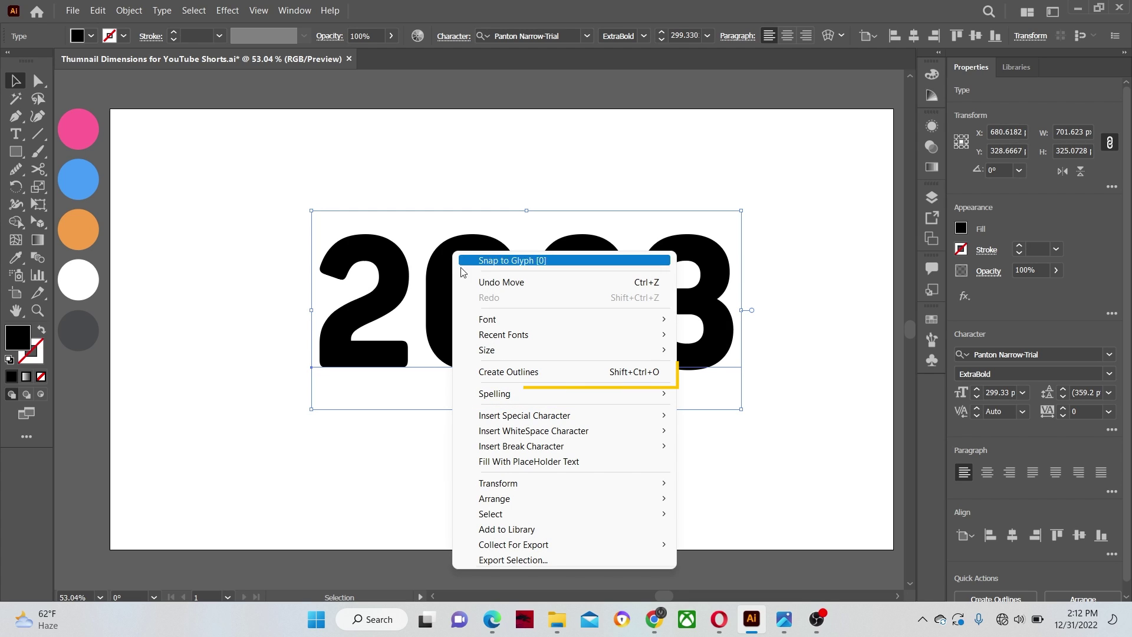
pyautogui.click(510, 373)
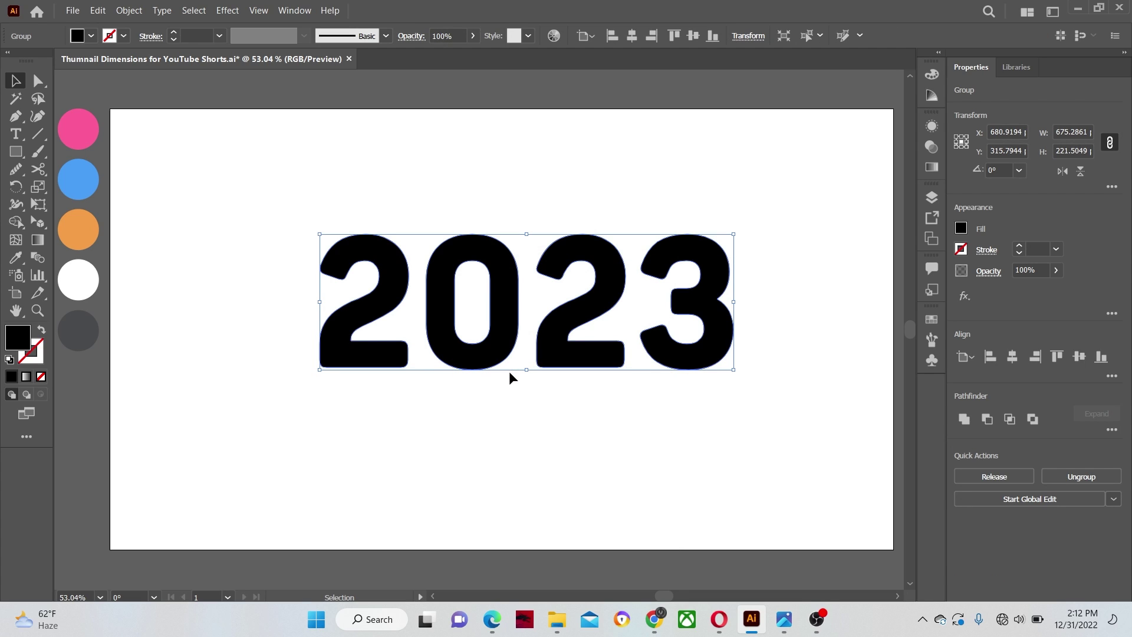
pyautogui.click(431, 208)
pyautogui.click(451, 295)
pyautogui.rightClick(450, 268)
pyautogui.click(504, 389)
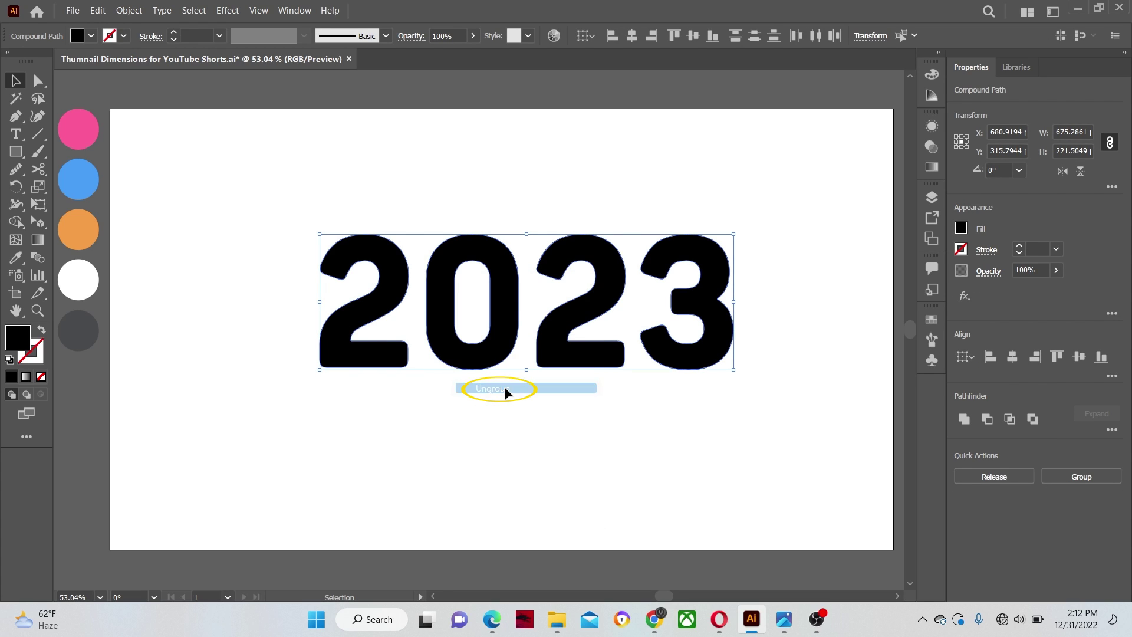
# Step: Enlarge the final '23' digits and shift the 3 down and left
pyautogui.click(620, 192)
pyautogui.moveTo(564, 222); pyautogui.dragTo(718, 352)
pyautogui.moveTo(737, 234); pyautogui.dragTo(705, 285)
pyautogui.click(787, 170)
# Step: Draw a small rectangle bridging the base of the second 2 and the 3
pyautogui.click(419, 229)
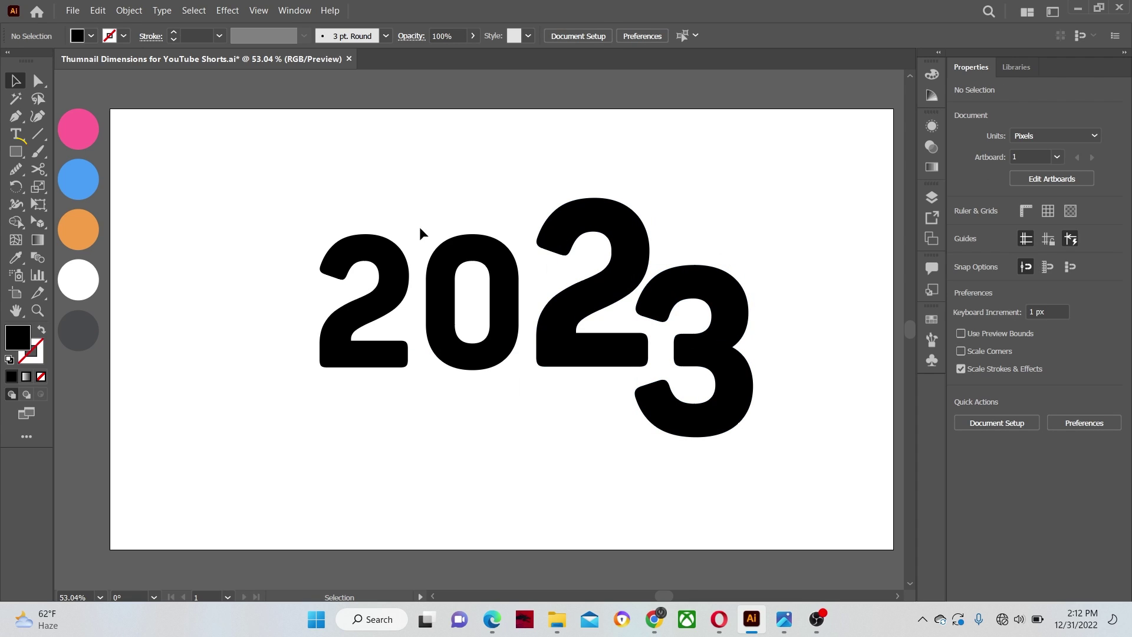
pyautogui.click(17, 153)
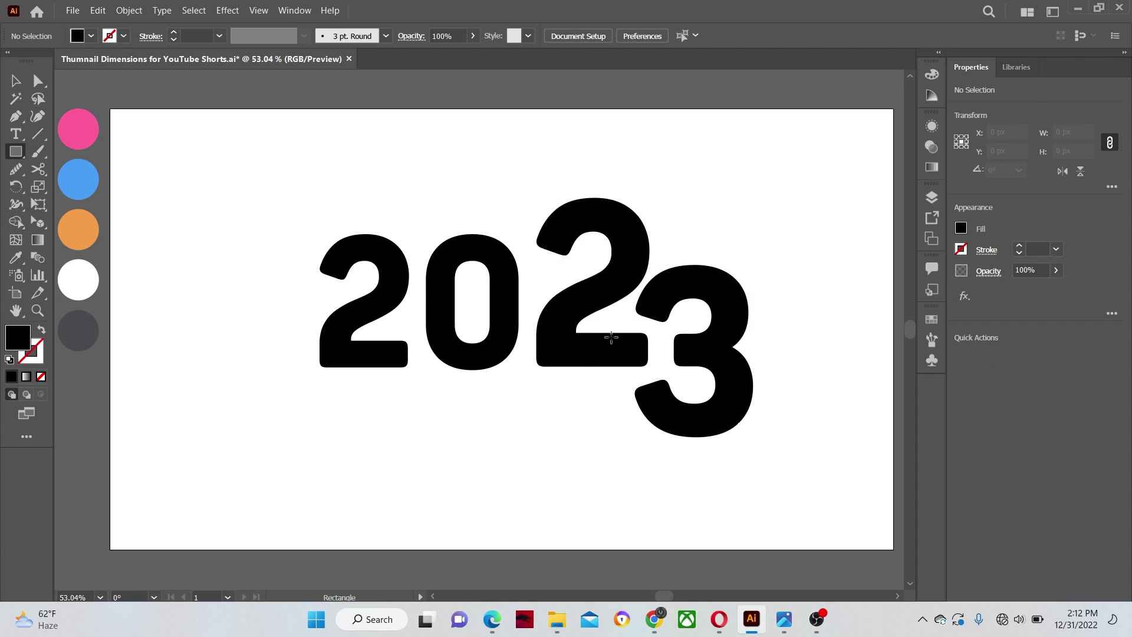
pyautogui.moveTo(618, 333); pyautogui.dragTo(572, 374)
pyautogui.press('v')
# Step: Merge the 2, rectangle and 3 into one shape with Shape Builder
pyautogui.click(781, 278)
pyautogui.click(16, 222)
pyautogui.moveTo(607, 355); pyautogui.dragTo(702, 356)
# Step: Give all 2023 digits a white fill and a 2 pt black stroke
pyautogui.press('v')
pyautogui.moveTo(309, 180); pyautogui.dragTo(693, 319)
pyautogui.click(92, 36)
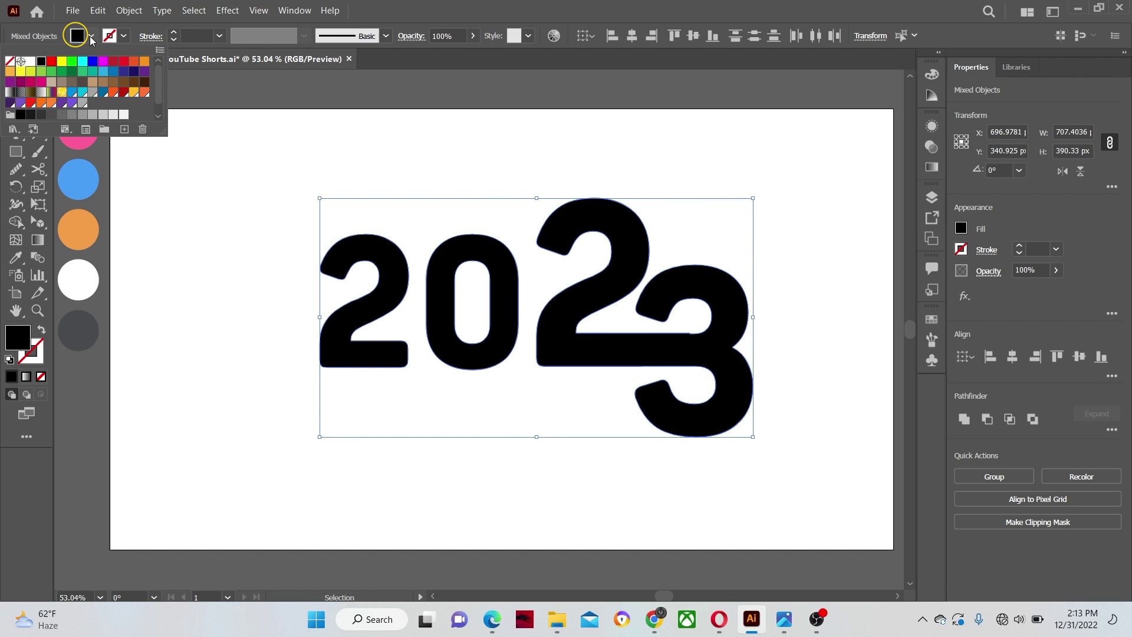
pyautogui.click(30, 61)
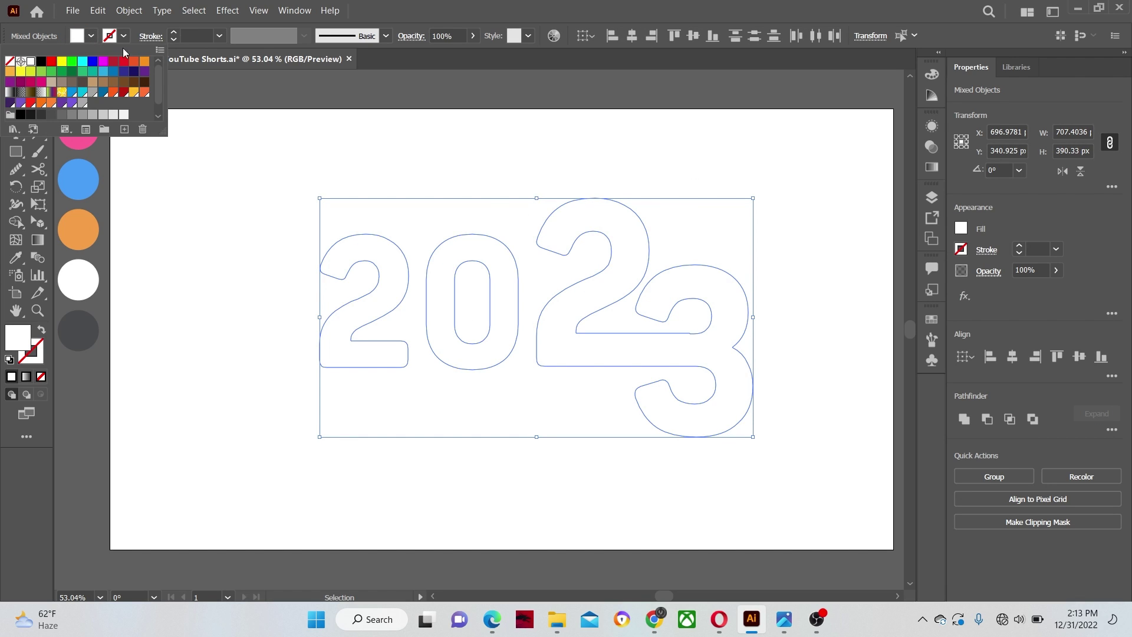
pyautogui.click(223, 36)
pyautogui.click(219, 36)
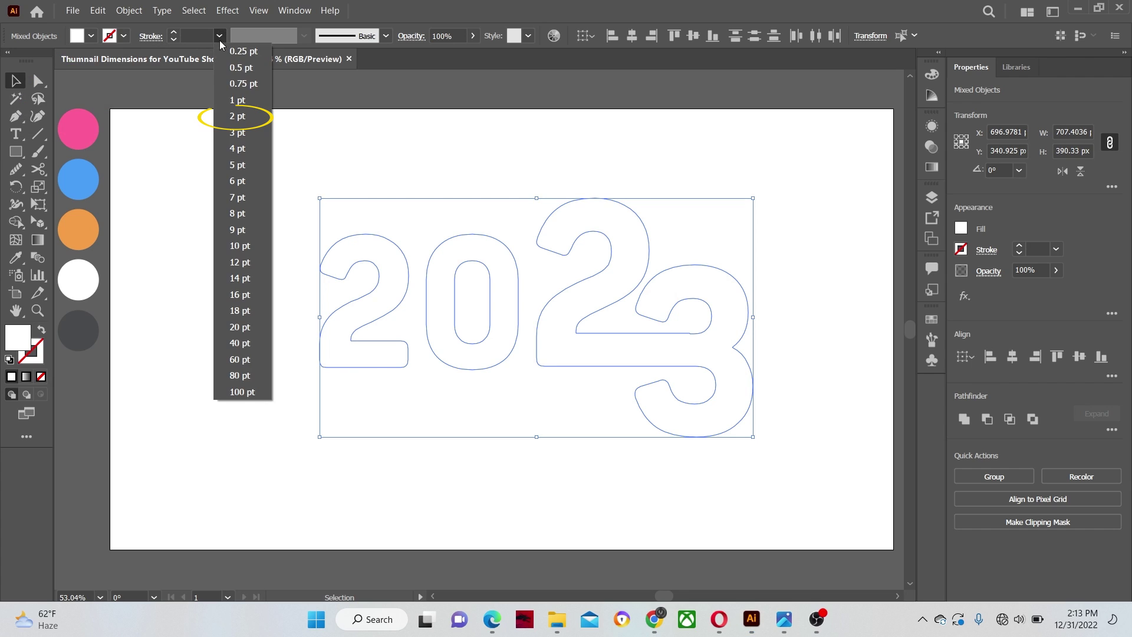
pyautogui.click(227, 115)
pyautogui.click(238, 192)
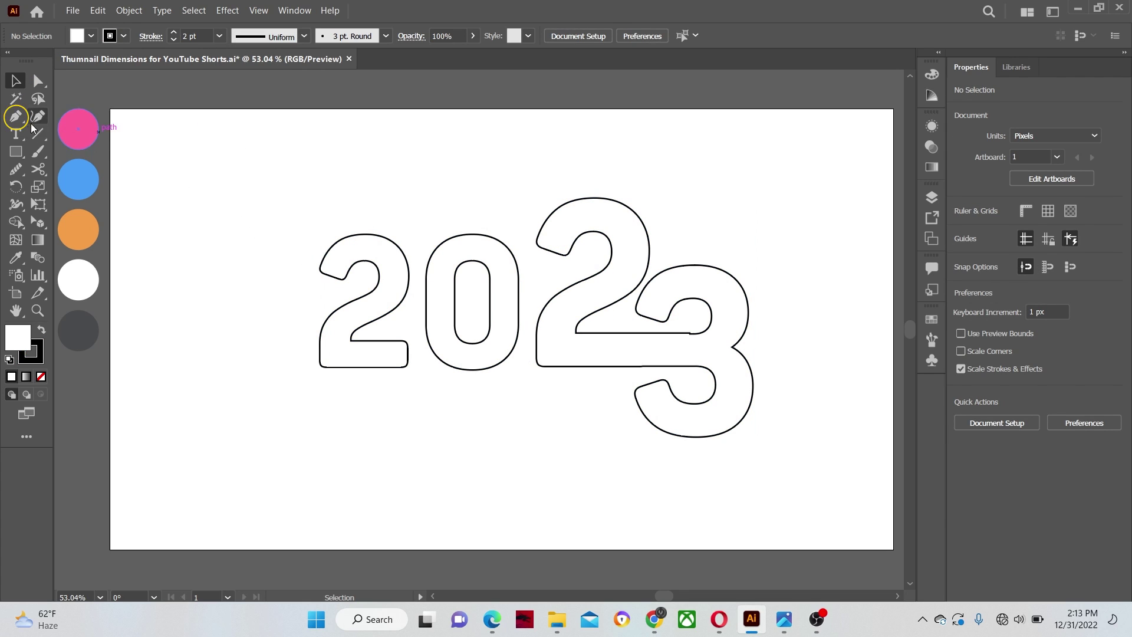
# Step: Pen-draw a closed shape over the first 2's top, following its inner curve
pyautogui.click(16, 117)
pyautogui.click(343, 279)
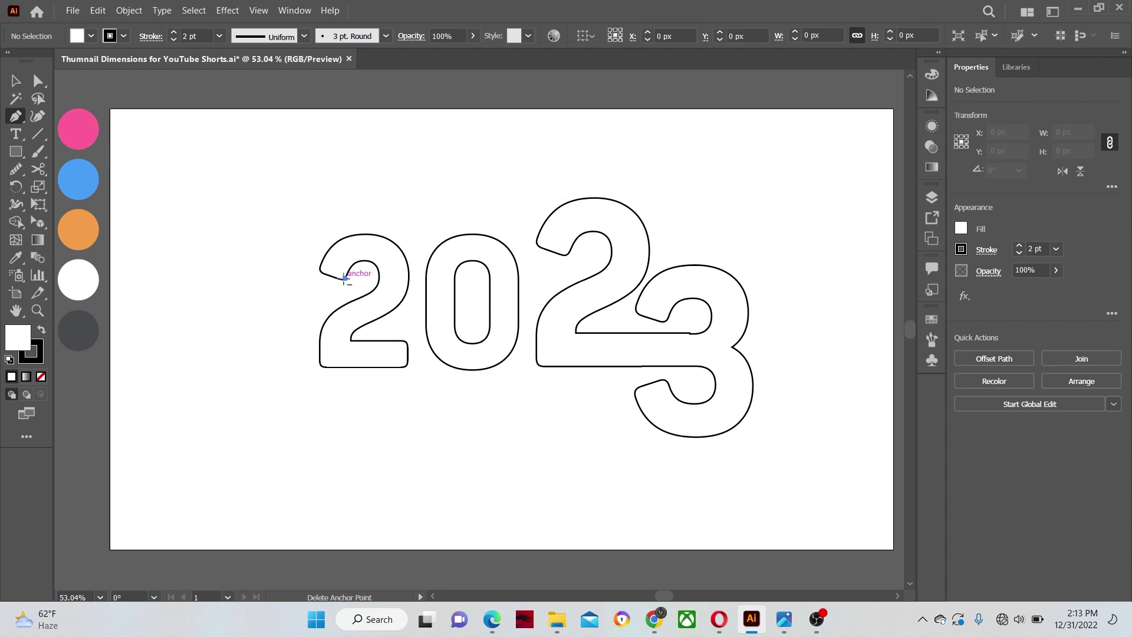
pyautogui.moveTo(402, 252); pyautogui.dragTo(460, 281)
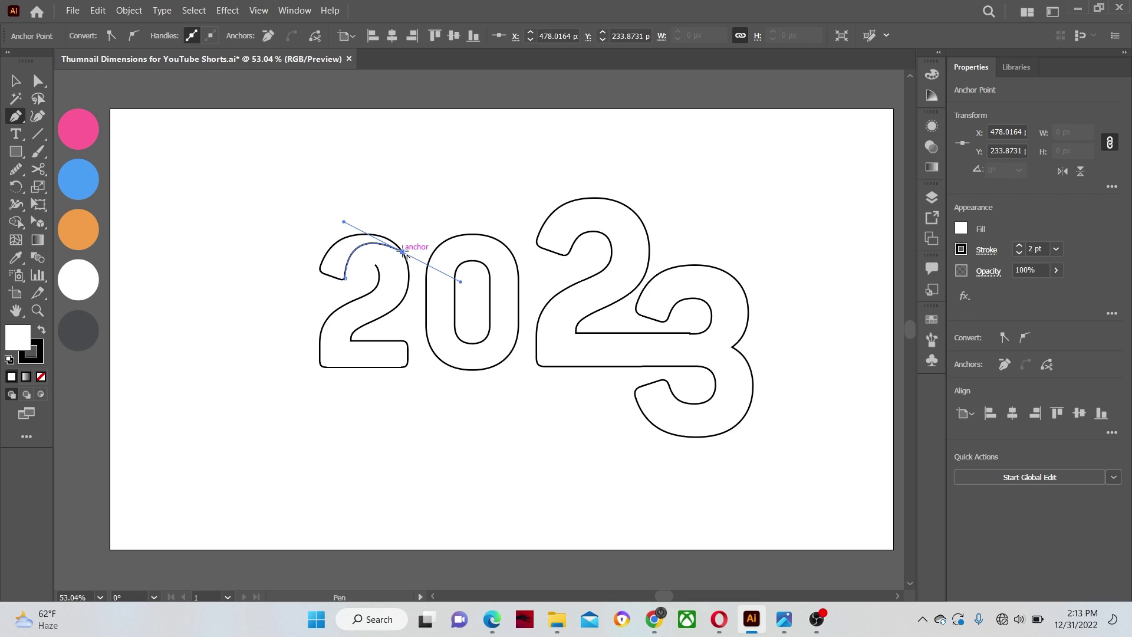
pyautogui.click(403, 252)
pyautogui.click(397, 213)
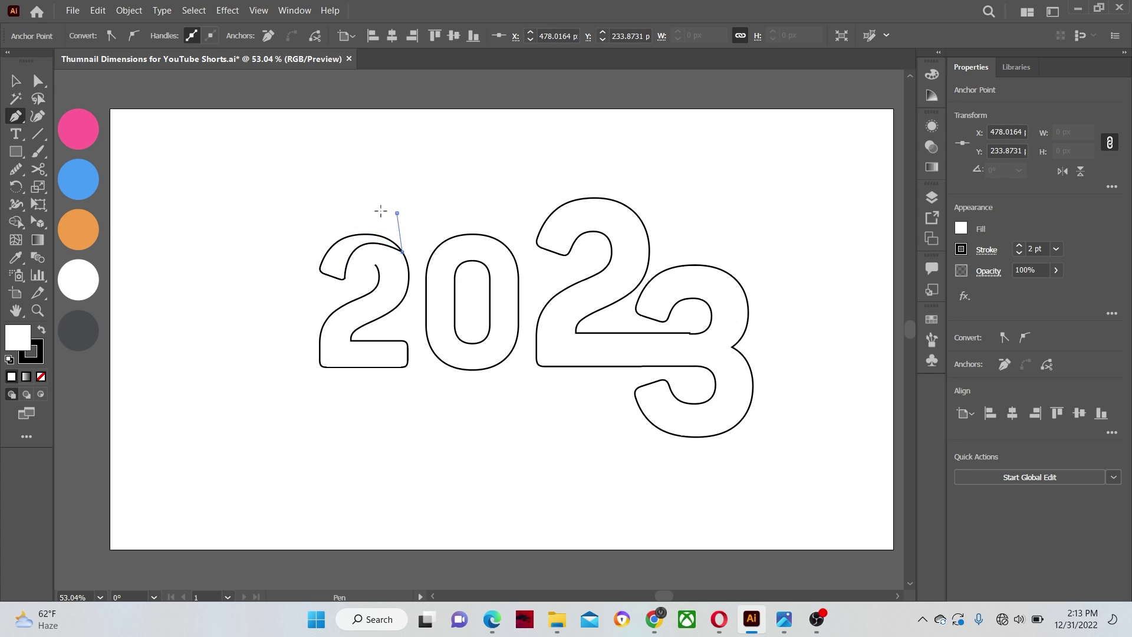
pyautogui.click(301, 217)
pyautogui.click(301, 294)
pyautogui.click(347, 295)
pyautogui.click(345, 277)
pyautogui.keyDown('ctrl'); pyautogui.click(417, 308); pyautogui.keyUp('ctrl')
# Step: Pen-draw shapes along the 2's lower curve and base, then select the 2 with them
pyautogui.click(409, 279)
pyautogui.moveTo(375, 309); pyautogui.dragTo(356, 351)
pyautogui.click(402, 317)
pyautogui.click(416, 301)
pyautogui.click(409, 279)
pyautogui.keyDown('ctrl'); pyautogui.click(354, 348); pyautogui.keyUp('ctrl')
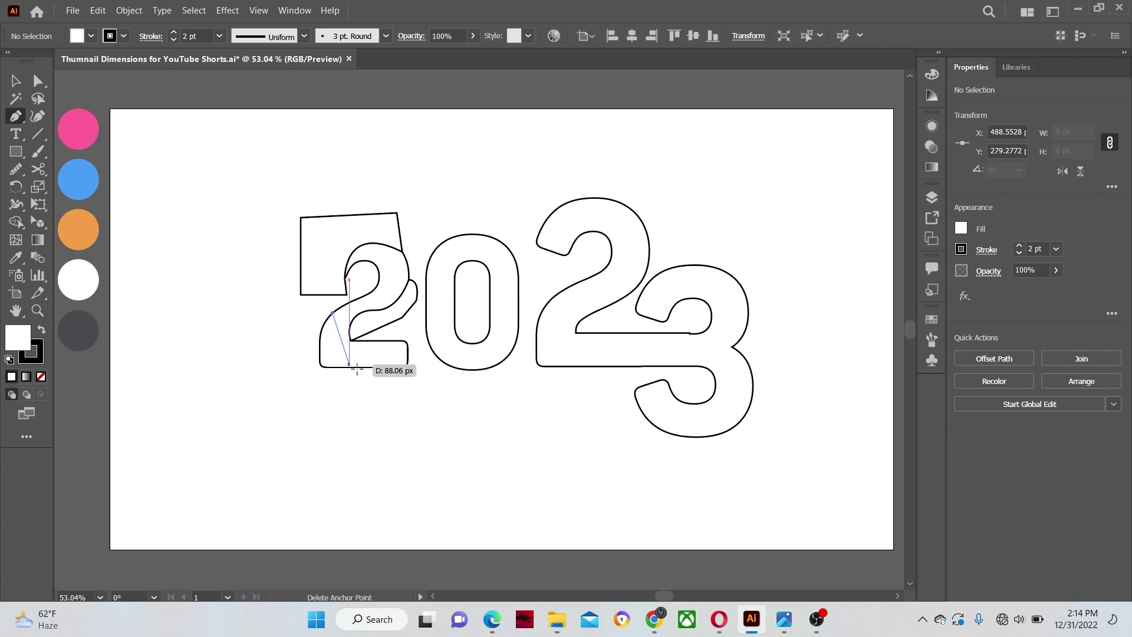
pyautogui.moveTo(399, 367); pyautogui.dragTo(494, 370)
pyautogui.click(401, 388)
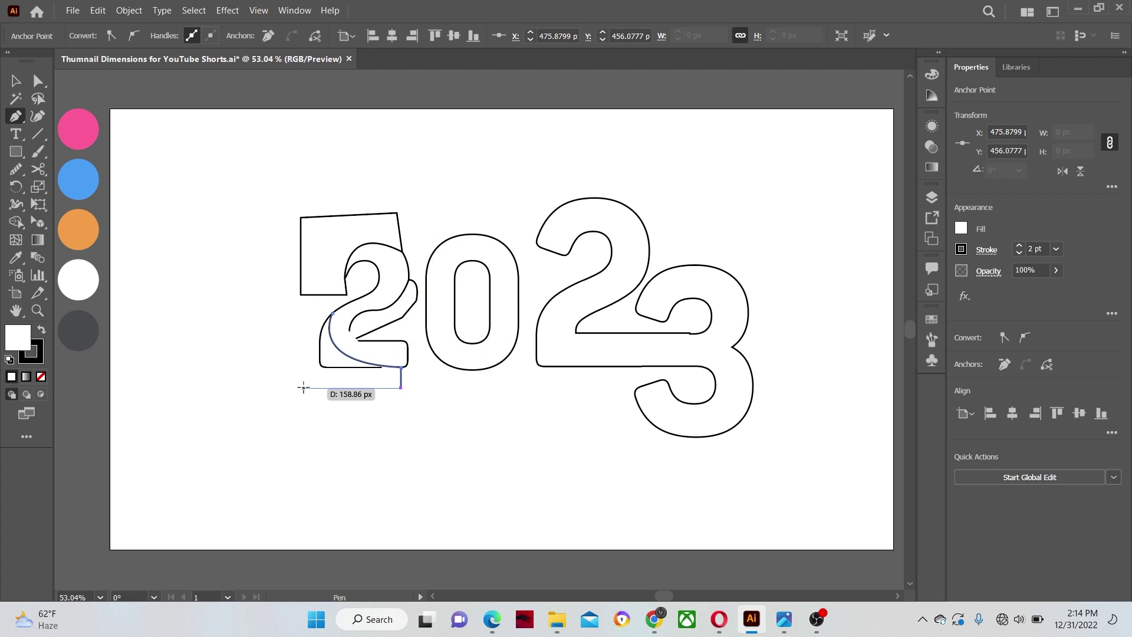
pyautogui.click(304, 387)
pyautogui.click(301, 310)
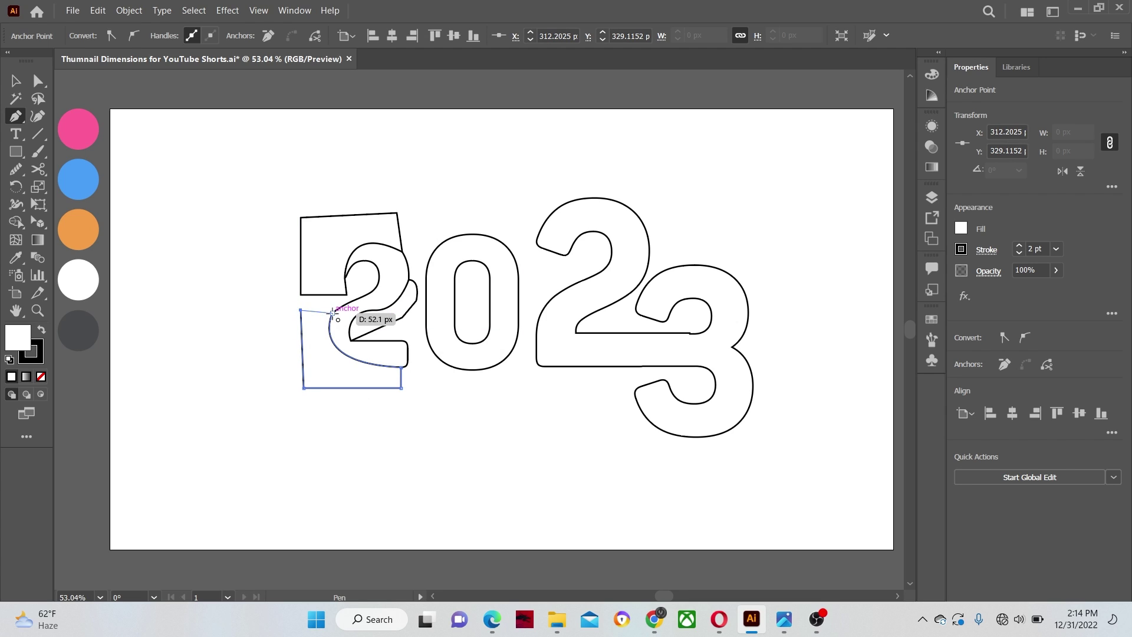
pyautogui.click(333, 312)
pyautogui.press('v')
pyautogui.moveTo(266, 203); pyautogui.dragTo(361, 389)
# Step: Delete the top and lower box regions outside the first 2 with Shape Builder
pyautogui.click(16, 223)
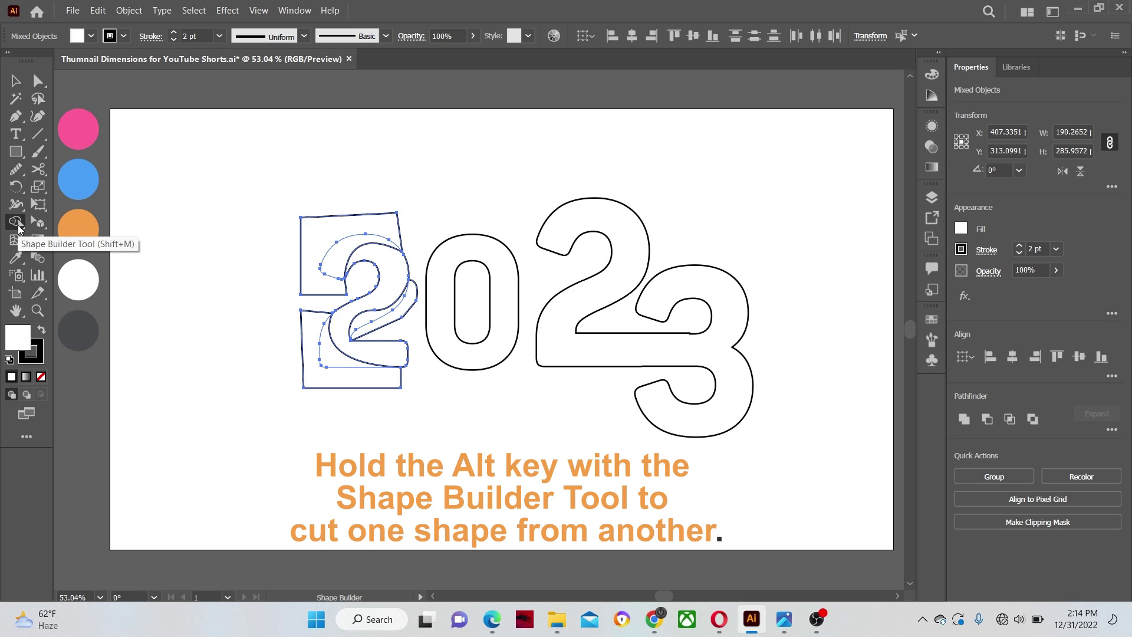
pyautogui.keyDown('alt'); pyautogui.click(308, 236); pyautogui.keyUp('alt')
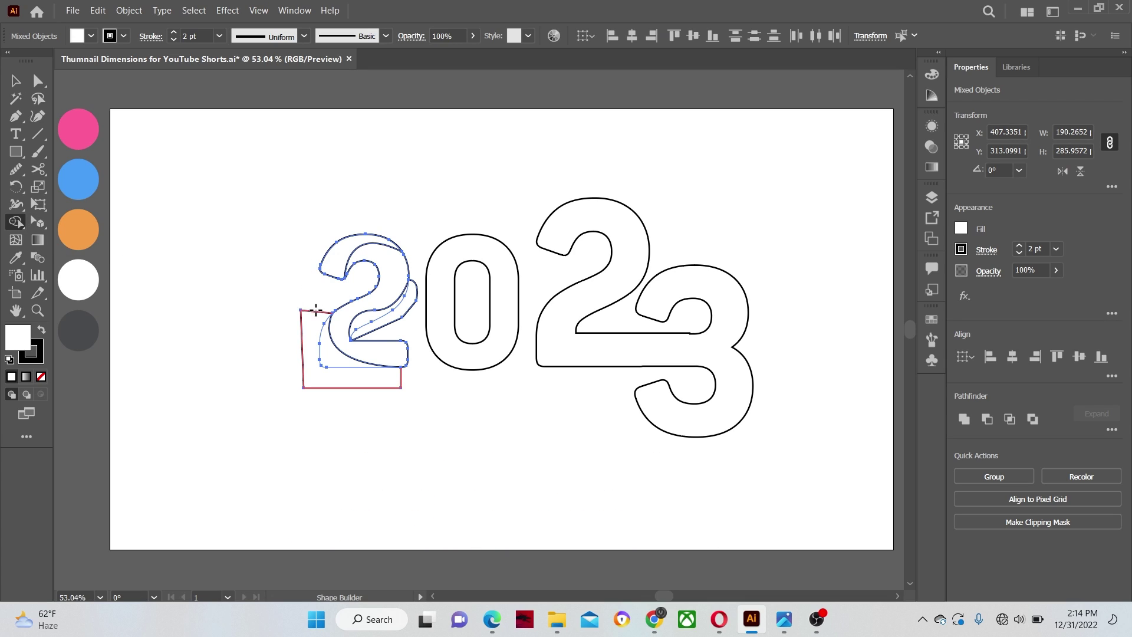
pyautogui.keyDown('alt'); pyautogui.click(313, 325); pyautogui.keyUp('alt')
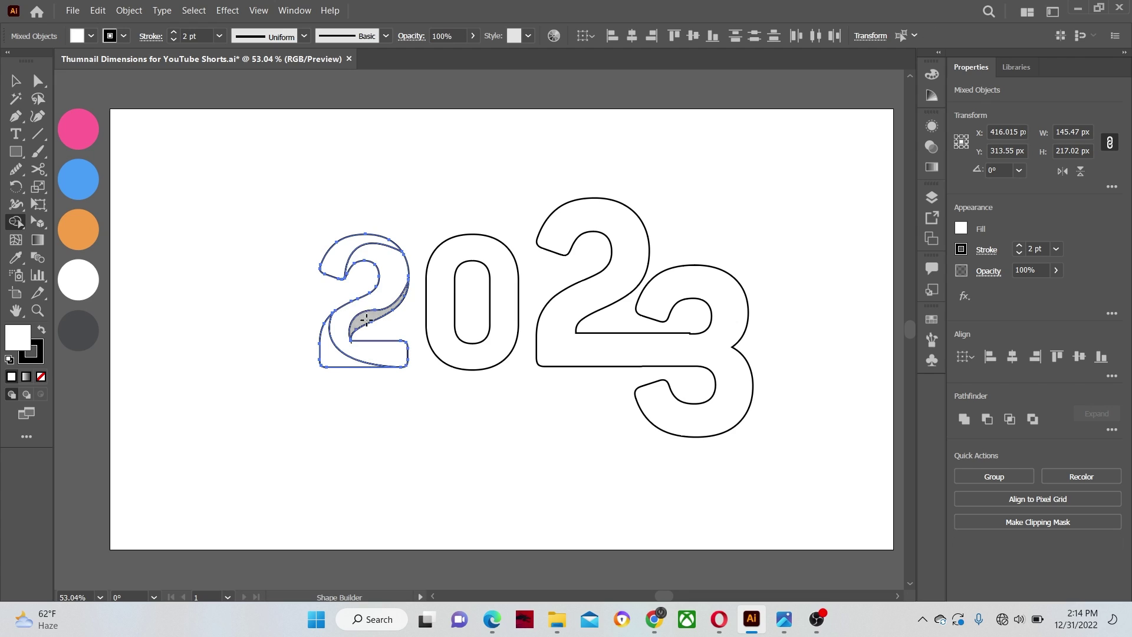
pyautogui.click(328, 349)
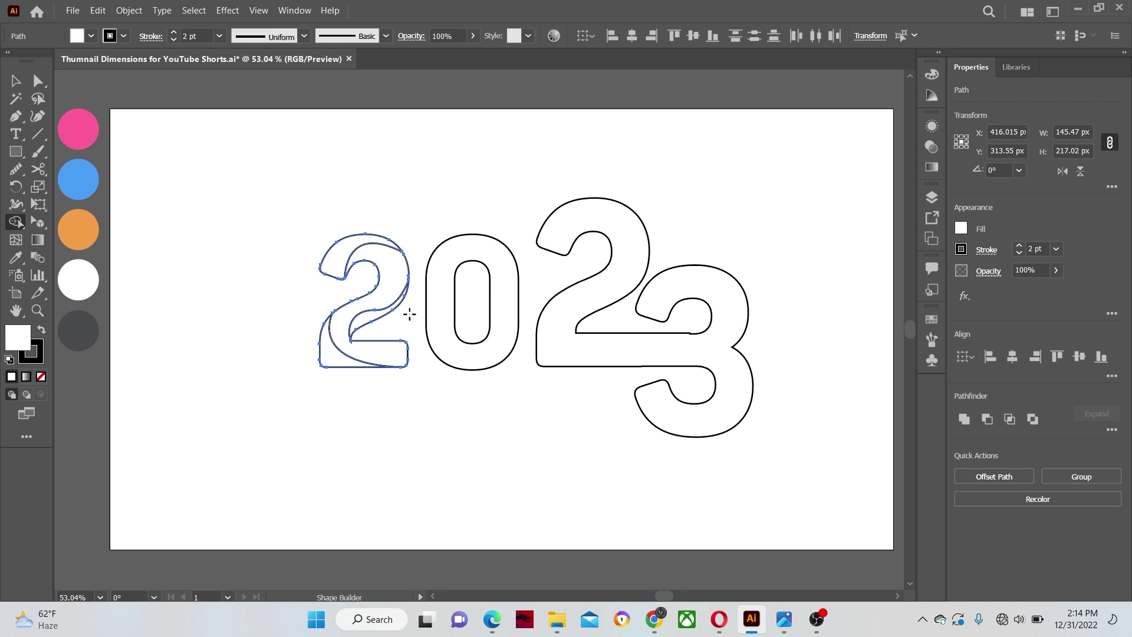
# Step: Pen-draw a shape along the 0's left side and a teardrop inside it
pyautogui.click(16, 81)
pyautogui.press('p')
pyautogui.click(483, 236)
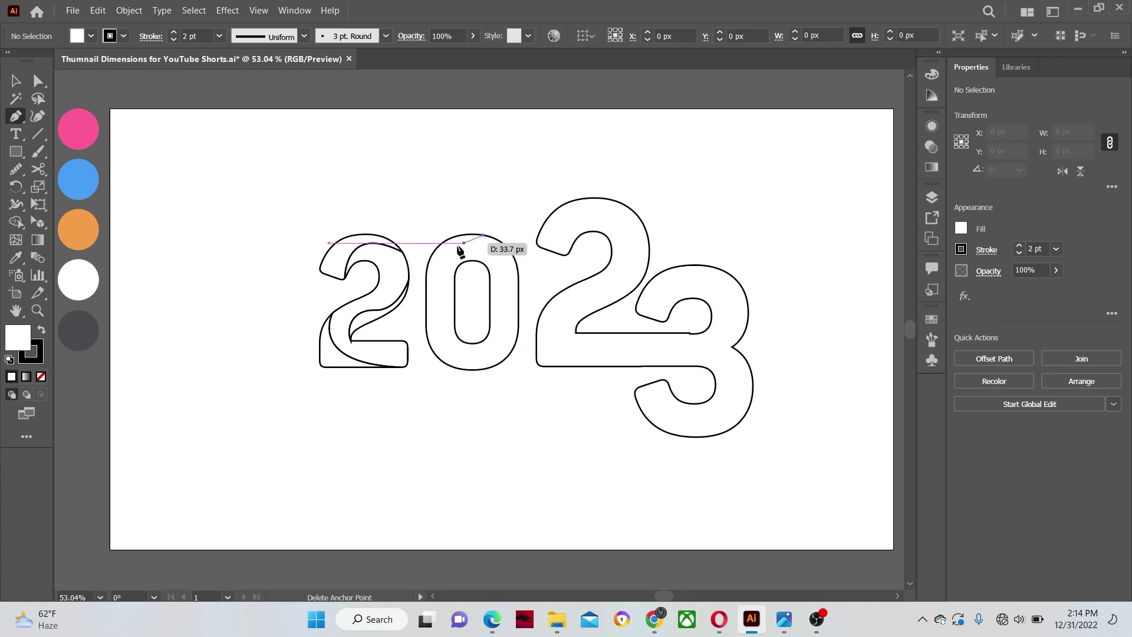
pyautogui.click(435, 305)
pyautogui.click(438, 357)
pyautogui.moveTo(472, 369); pyautogui.dragTo(494, 386)
pyautogui.click(413, 381)
pyautogui.click(413, 212)
pyautogui.click(486, 212)
pyautogui.click(483, 236)
pyautogui.click(490, 276)
pyautogui.click(518, 305)
pyautogui.click(518, 325)
pyautogui.click(518, 343)
pyautogui.click(492, 353)
# Step: Pen-draw shapes over the second 2's top and along its overlap with the 3
pyautogui.click(465, 324)
pyautogui.click(490, 277)
pyautogui.click(568, 254)
pyautogui.moveTo(603, 209); pyautogui.dragTo(639, 201)
pyautogui.click(603, 272)
pyautogui.click(563, 272)
pyautogui.click(568, 255)
pyautogui.click(551, 301)
pyautogui.moveTo(697, 366); pyautogui.dragTo(697, 379)
pyautogui.click(696, 374)
pyautogui.click(523, 374)
pyautogui.click(527, 296)
pyautogui.click(549, 300)
# Step: Pen-draw shapes over the 3's top and under its bottom curve
pyautogui.click(658, 253)
pyautogui.click(729, 248)
pyautogui.moveTo(740, 283); pyautogui.dragTo(745, 291)
pyautogui.click(631, 305)
pyautogui.click(658, 254)
pyautogui.click(678, 401)
pyautogui.moveTo(783, 413); pyautogui.dragTo(824, 397)
pyautogui.click(748, 451)
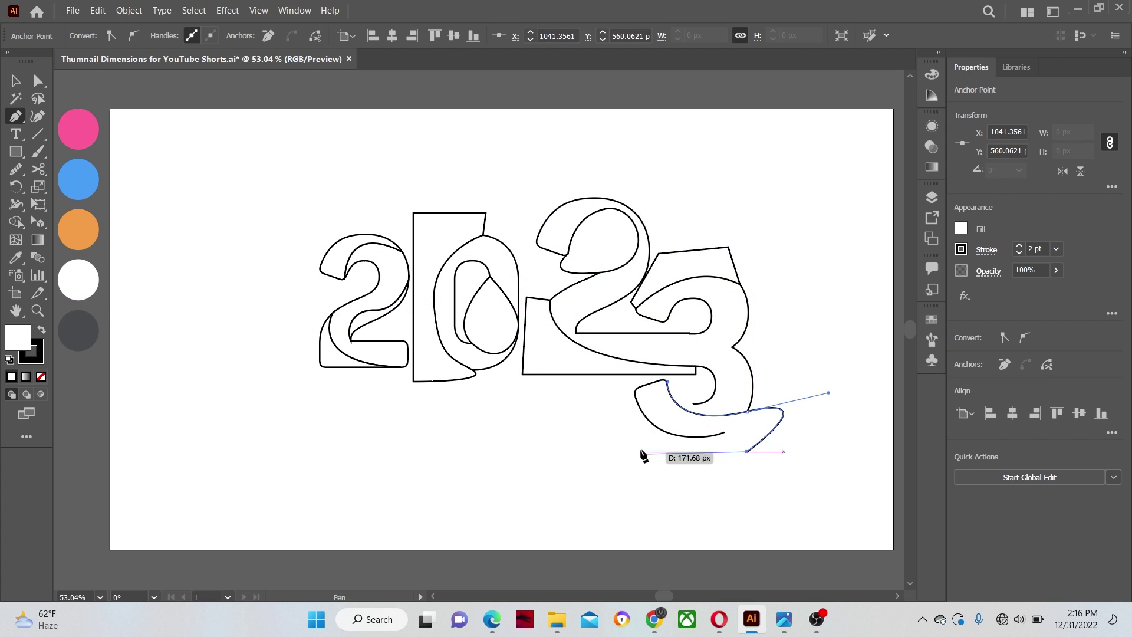
pyautogui.click(640, 451)
pyautogui.click(615, 386)
pyautogui.click(678, 401)
# Step: Select everything and use Shape Builder to delete outside regions and merge the 2 and 3 pieces
pyautogui.press('v')
pyautogui.hotkey('ctrl', 'a')
pyautogui.hotkey('shift', 'm')
pyautogui.keyDown('alt'); pyautogui.click(431, 248); pyautogui.keyUp('alt')
pyautogui.moveTo(596, 240)
pyautogui.mouseDown()
pyautogui.moveTo(666, 297)
pyautogui.moveTo(635, 412)
pyautogui.mouseUp()
pyautogui.press('v')
pyautogui.hotkey('ctrl', 'shift', 'a')
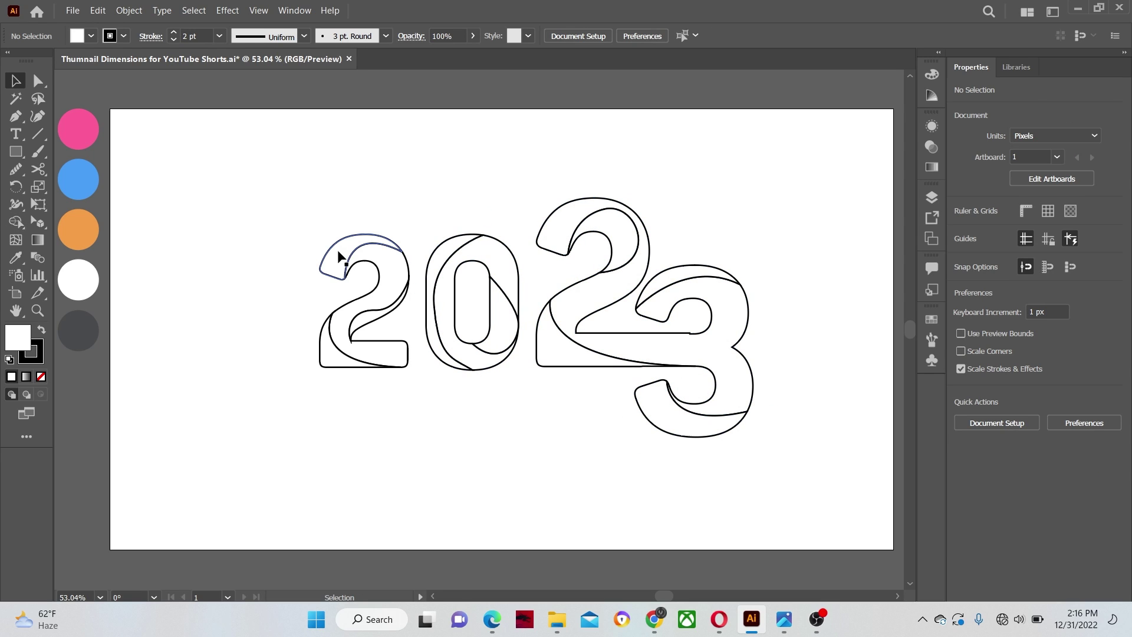
pyautogui.click(337, 254)
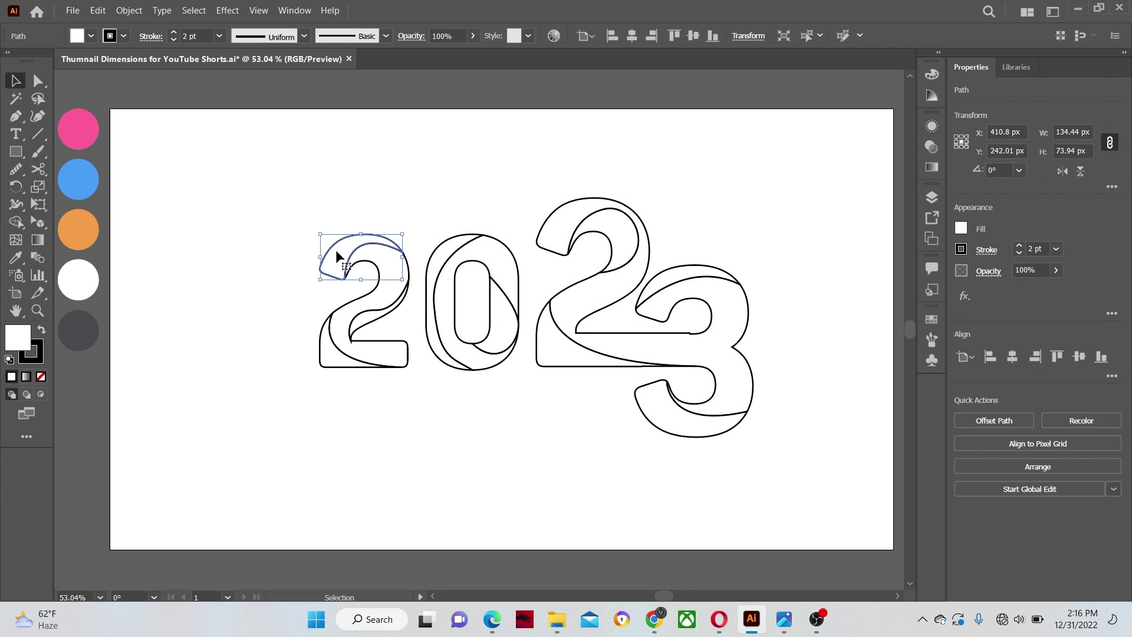
# Step: Fill the top pieces of the 2s, 0 and 3 with the pink circle's colour
pyautogui.keyDown('shift'); pyautogui.click(510, 328); pyautogui.keyUp('shift')
pyautogui.keyDown('shift'); pyautogui.click(551, 319); pyautogui.keyUp('shift')
pyautogui.keyDown('shift'); pyautogui.click(596, 305); pyautogui.keyUp('shift')
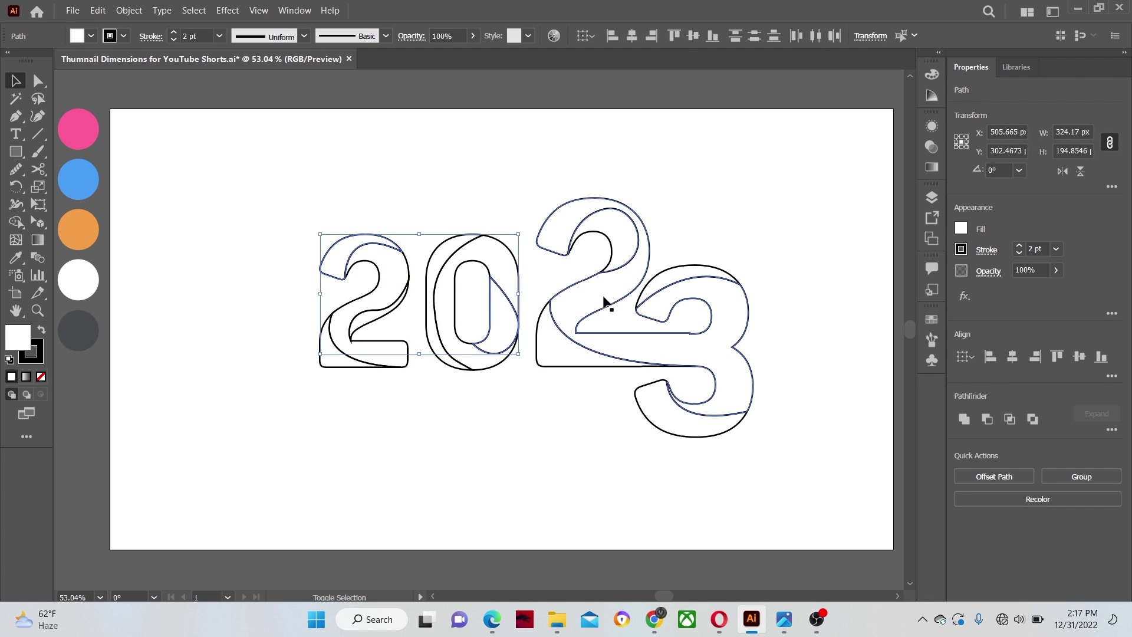
pyautogui.keyDown('shift'); pyautogui.click(664, 284); pyautogui.keyUp('shift')
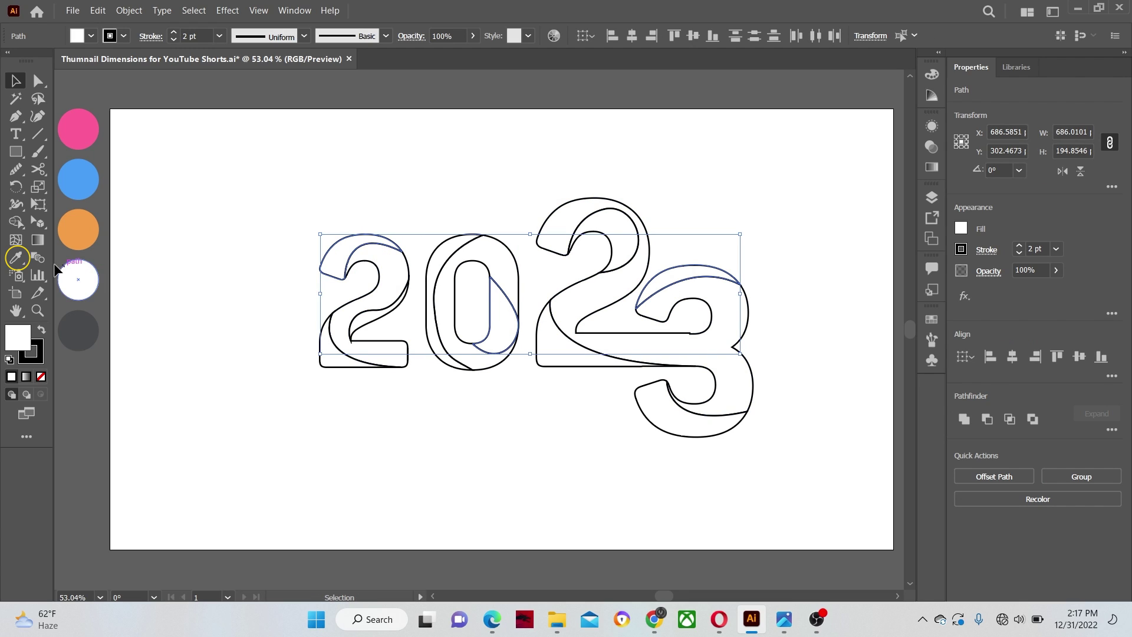
pyautogui.click(17, 258)
pyautogui.click(75, 139)
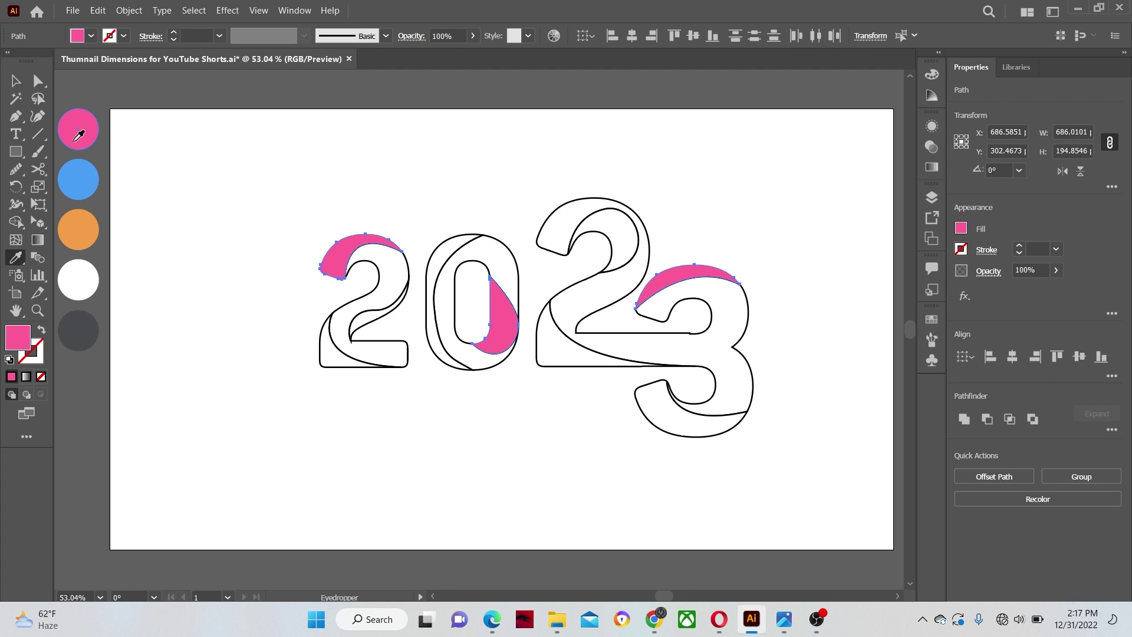
# Step: Fill the next set of digit pieces with the blue circle's colour
pyautogui.keyDown('ctrl'); pyautogui.click(329, 355); pyautogui.keyUp('ctrl')
pyautogui.keyDown('ctrl'); pyautogui.keyDown('shift'); pyautogui.click(441, 257); pyautogui.keyUp('shift'); pyautogui.keyUp('ctrl')
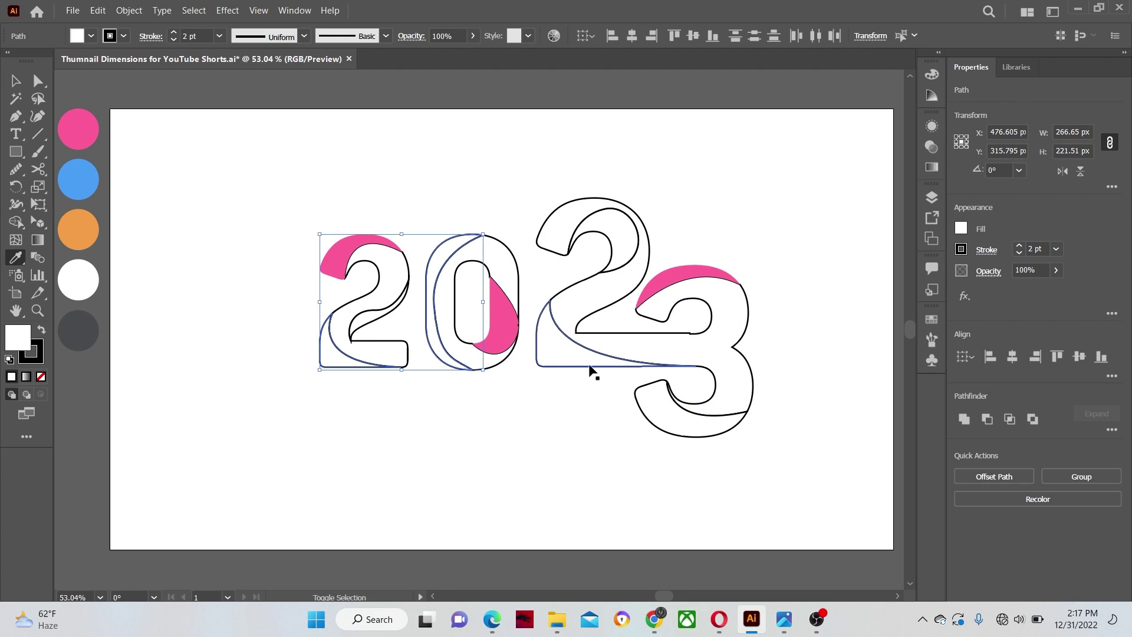
pyautogui.keyDown('ctrl'); pyautogui.keyDown('shift'); pyautogui.click(655, 405); pyautogui.keyUp('shift'); pyautogui.keyUp('ctrl')
pyautogui.click(77, 178)
# Step: Fill the remaining accent pieces with the orange circle's colour, then select all of 2023
pyautogui.keyDown('ctrl'); pyautogui.click(361, 318); pyautogui.keyUp('ctrl')
pyautogui.keyDown('ctrl'); pyautogui.keyDown('shift'); pyautogui.click(554, 326); pyautogui.keyUp('shift'); pyautogui.keyUp('ctrl')
pyautogui.keyDown('ctrl'); pyautogui.keyDown('shift'); pyautogui.click(543, 233); pyautogui.keyUp('shift'); pyautogui.keyUp('ctrl')
pyautogui.click(77, 229)
pyautogui.press('v')
pyautogui.moveTo(296, 202); pyautogui.dragTo(750, 425)
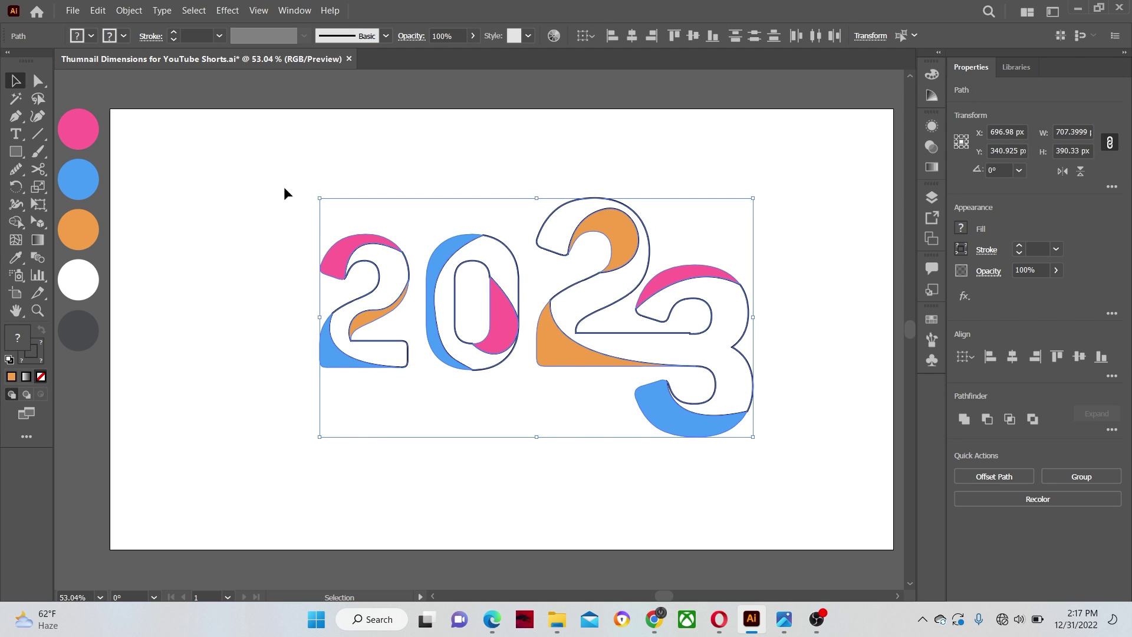
# Step: Set the stroke of every 2023 piece to None
pyautogui.click(121, 36)
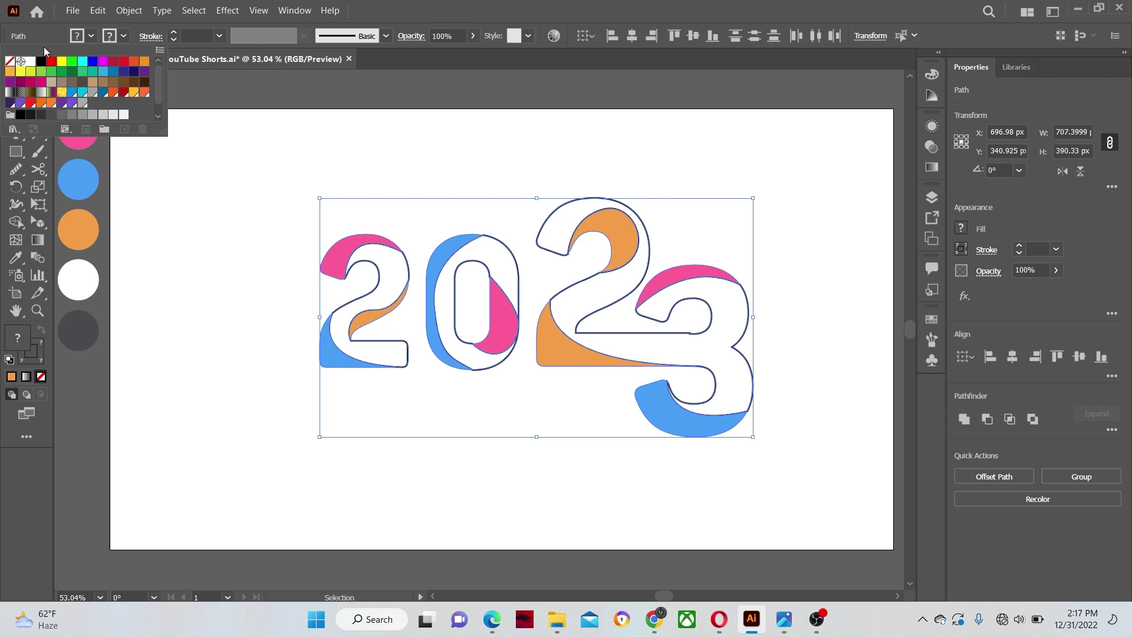
pyautogui.click(9, 61)
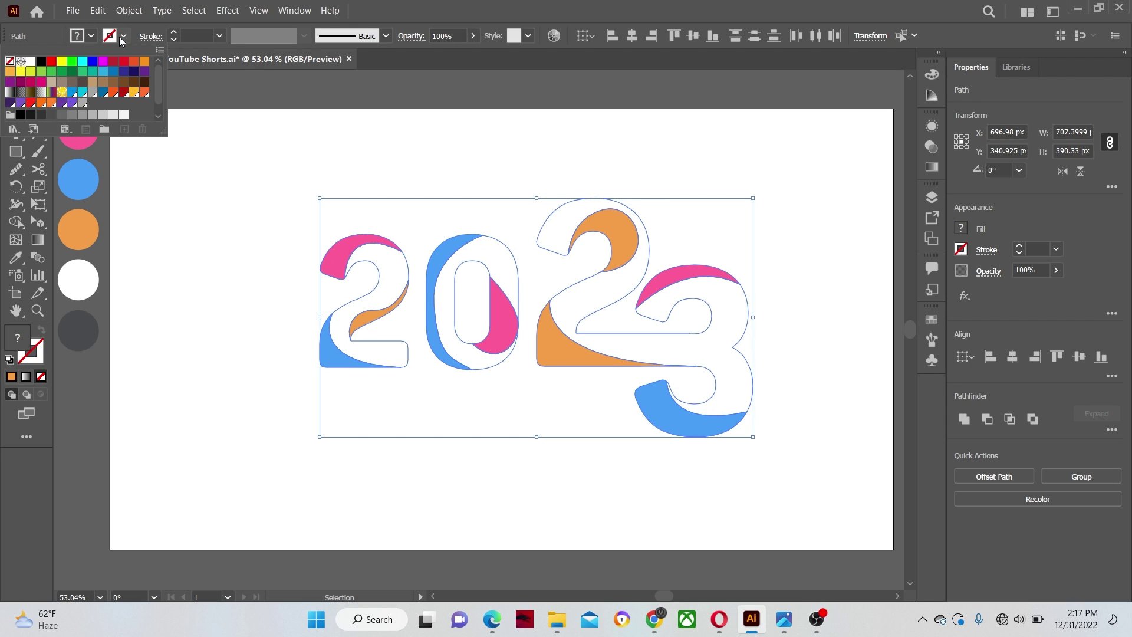
pyautogui.click(122, 37)
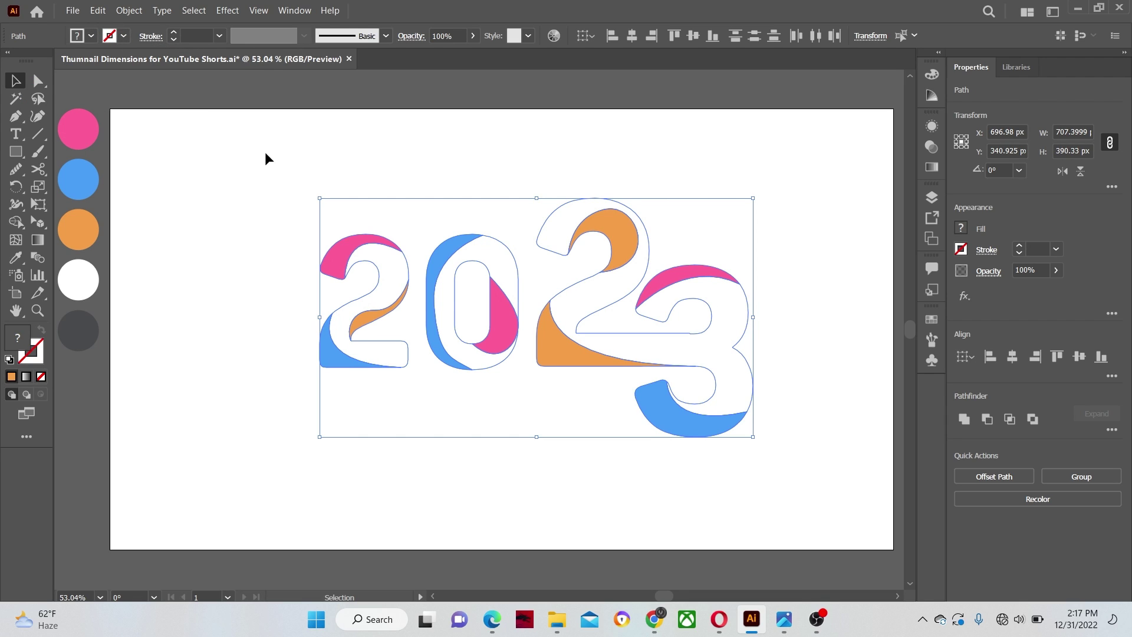
# Step: Alt-drag a copy of 2023 downward and unite it into one solid blue shape with Pathfinder
pyautogui.moveTo(270, 161); pyautogui.dragTo(780, 461)
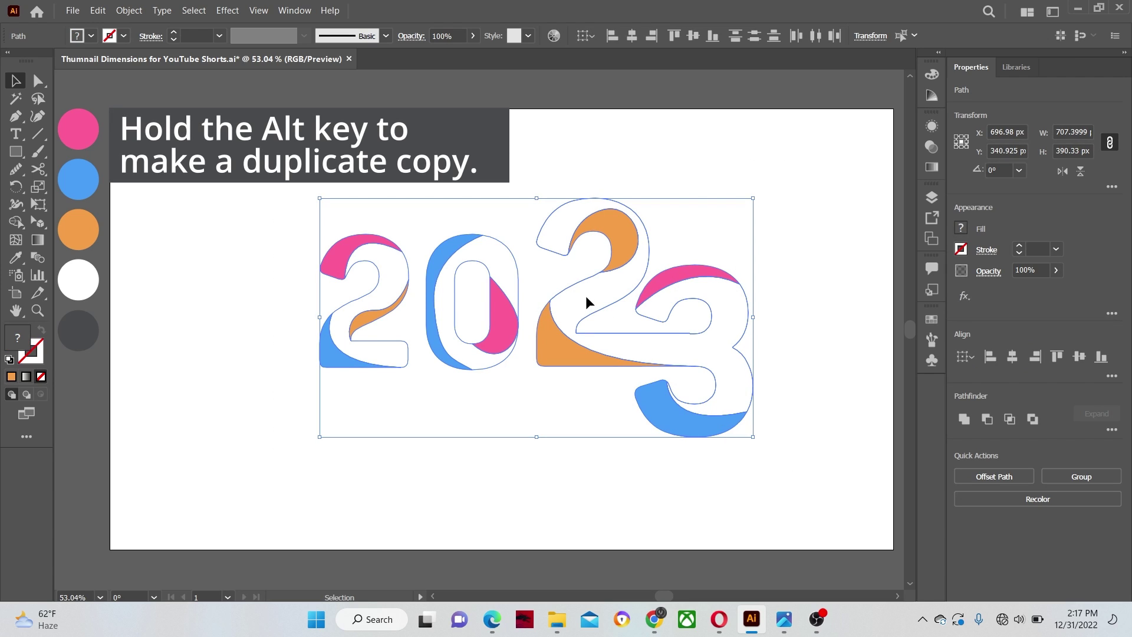
pyautogui.moveTo(587, 300); pyautogui.dragTo(589, 524)
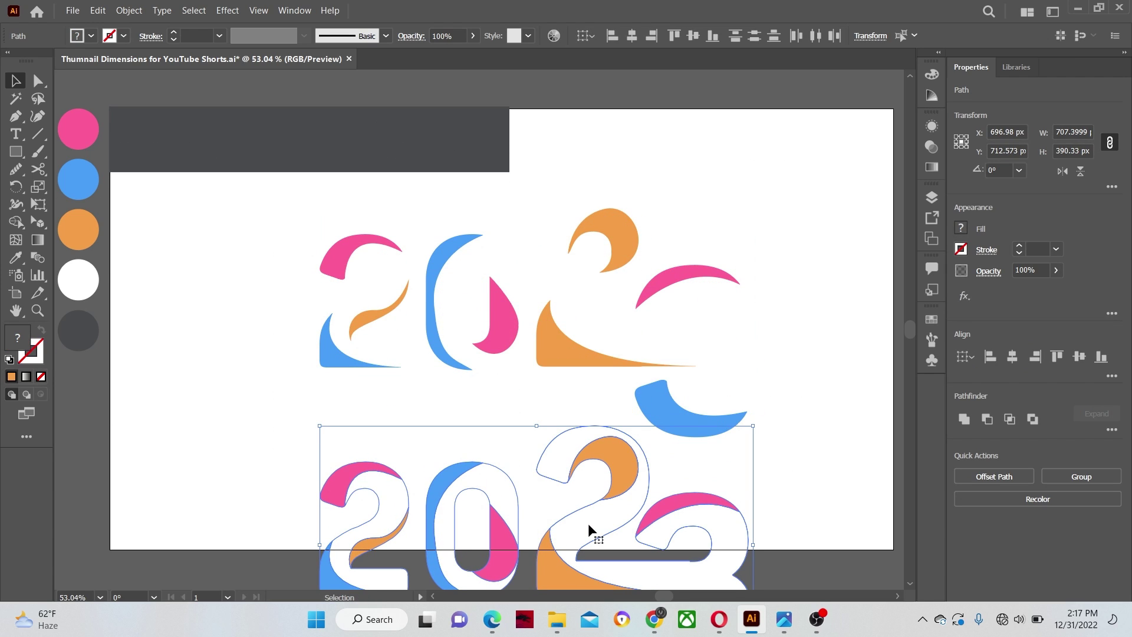
pyautogui.click(963, 419)
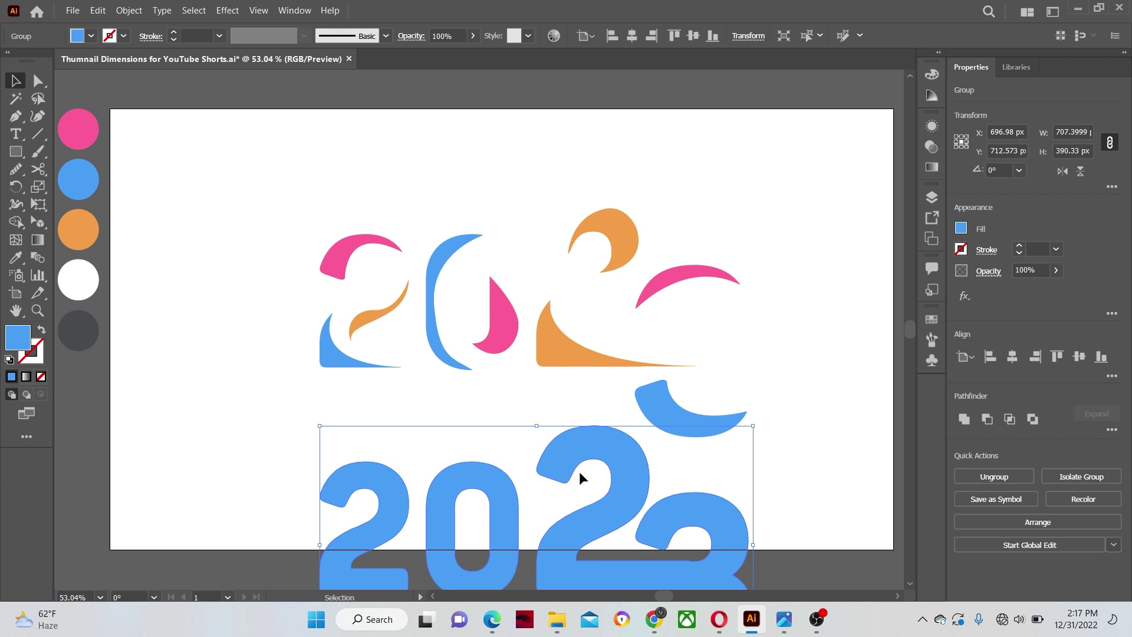
pyautogui.click(416, 207)
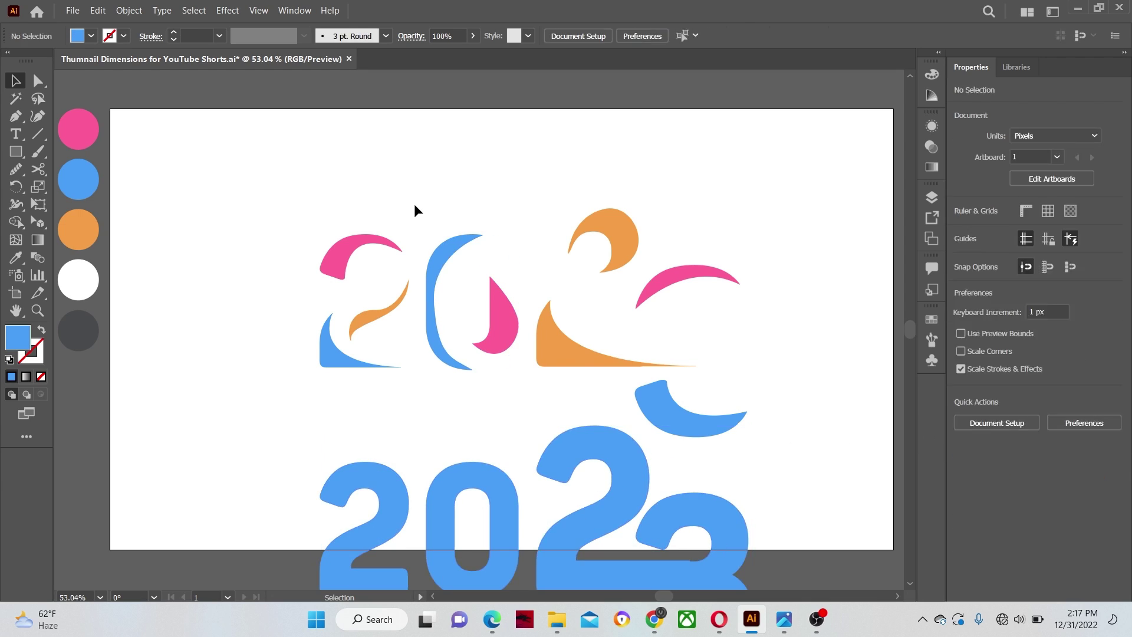
pyautogui.moveTo(308, 185); pyautogui.dragTo(801, 418)
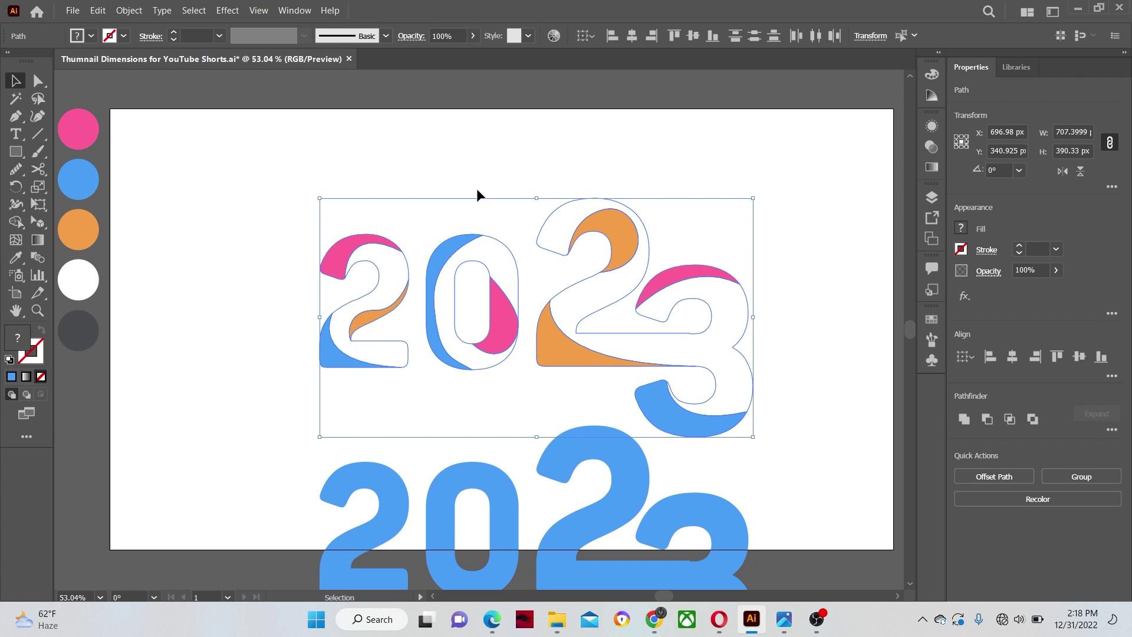
# Step: Apply the Inflate 3D type to the upper 2023 artwork in 3D and Materials
pyautogui.click(292, 11)
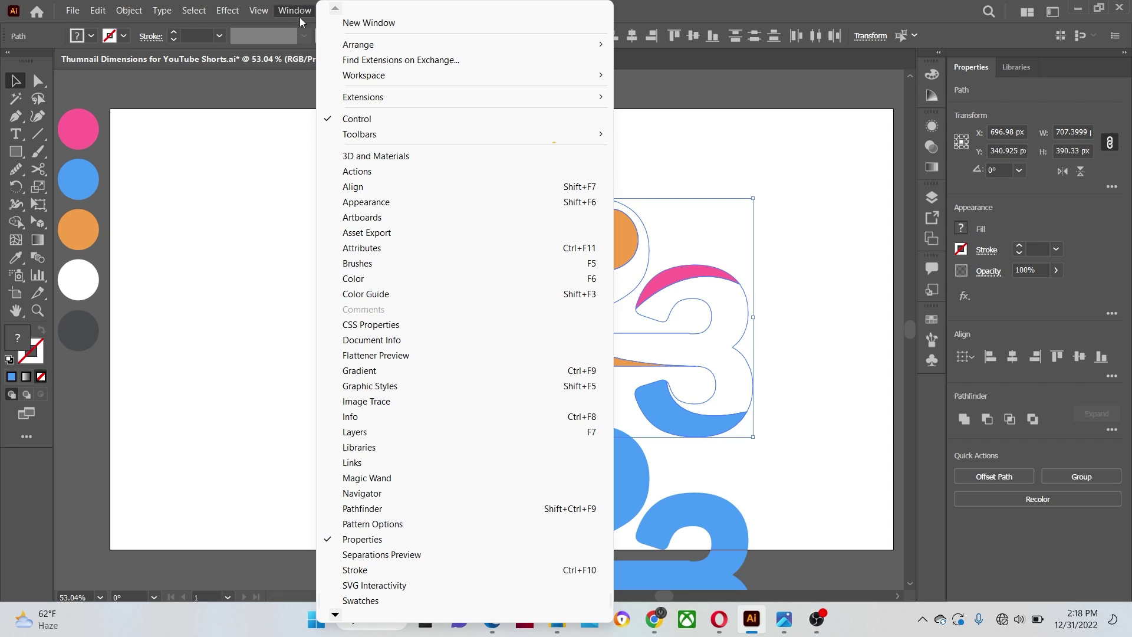
pyautogui.click(391, 155)
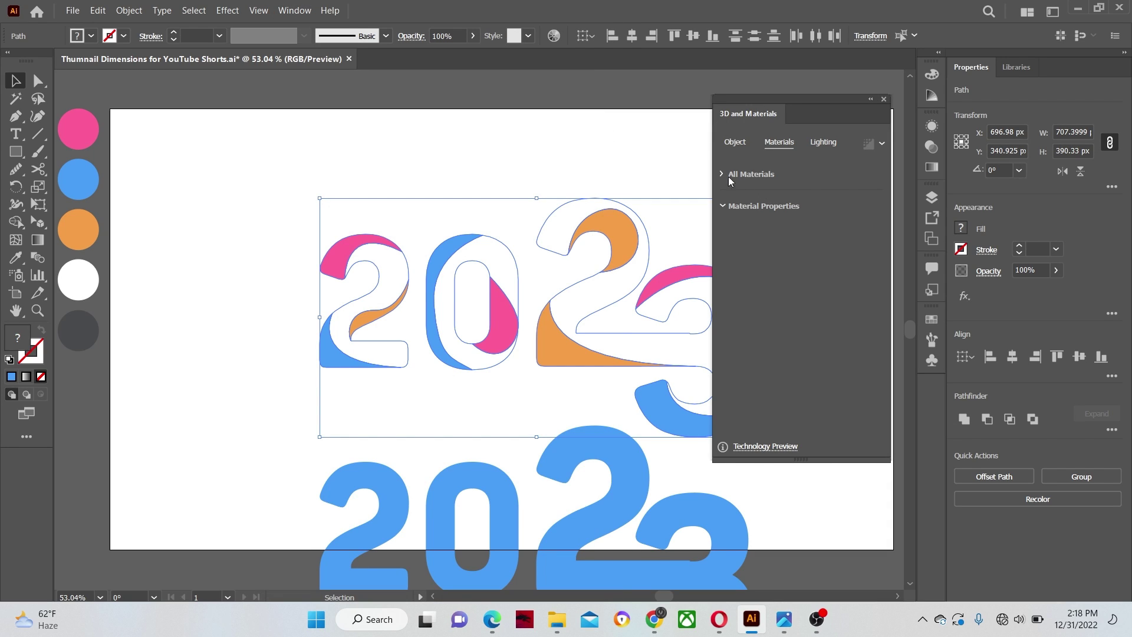
pyautogui.click(739, 143)
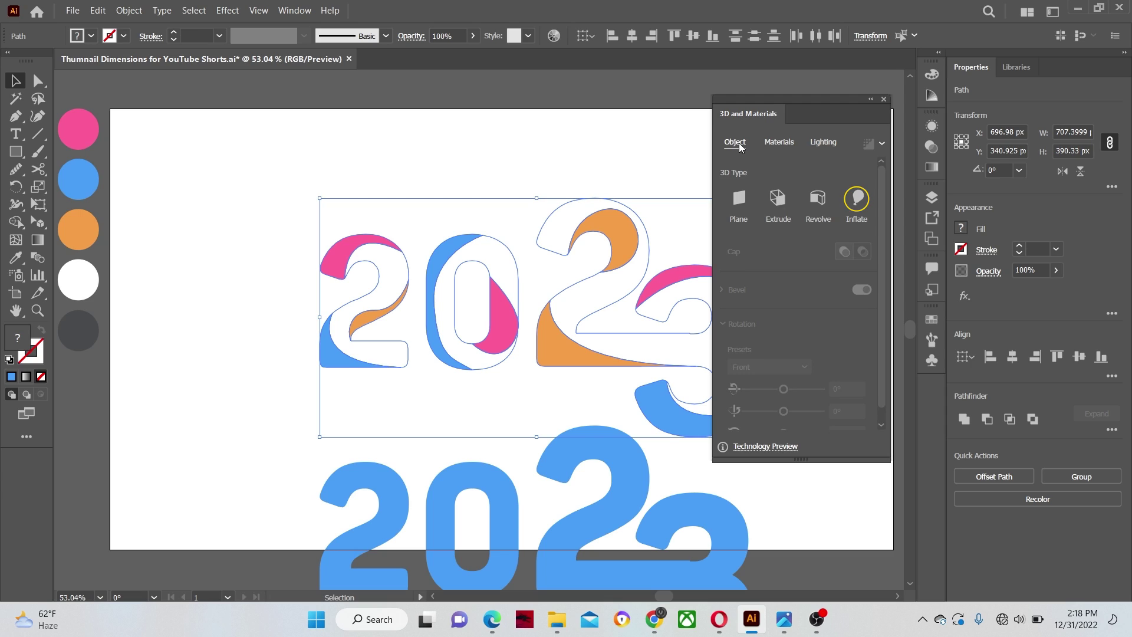
pyautogui.click(856, 201)
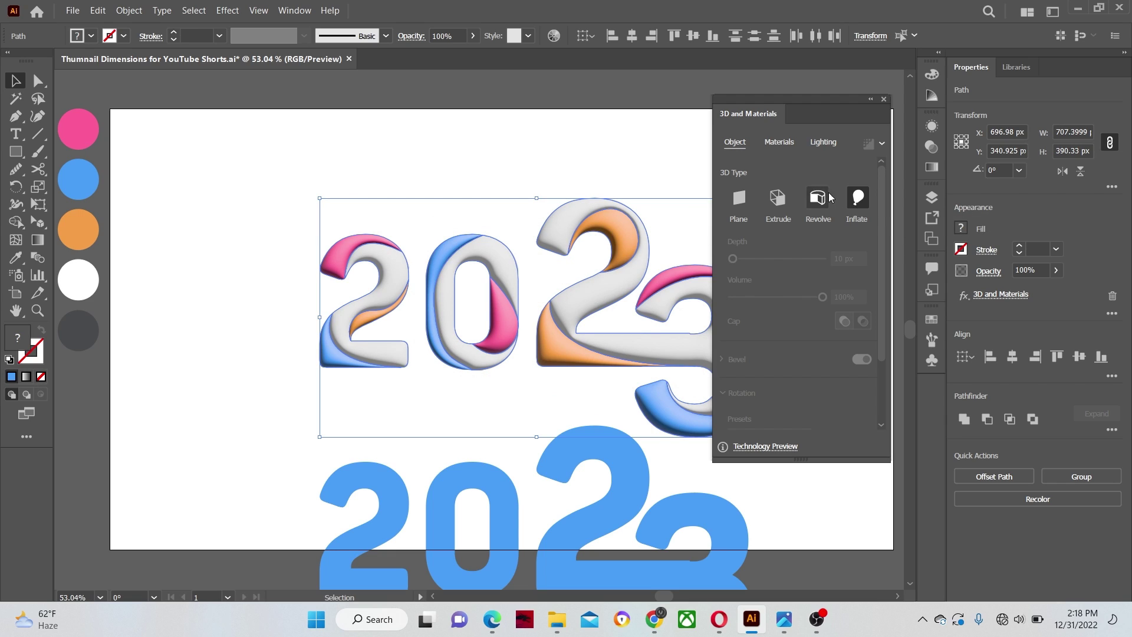
# Step: Select the pink-topped 2 and the 0 and set Roughness 0.43 and Metallic 0.2
pyautogui.click(785, 144)
pyautogui.click(384, 203)
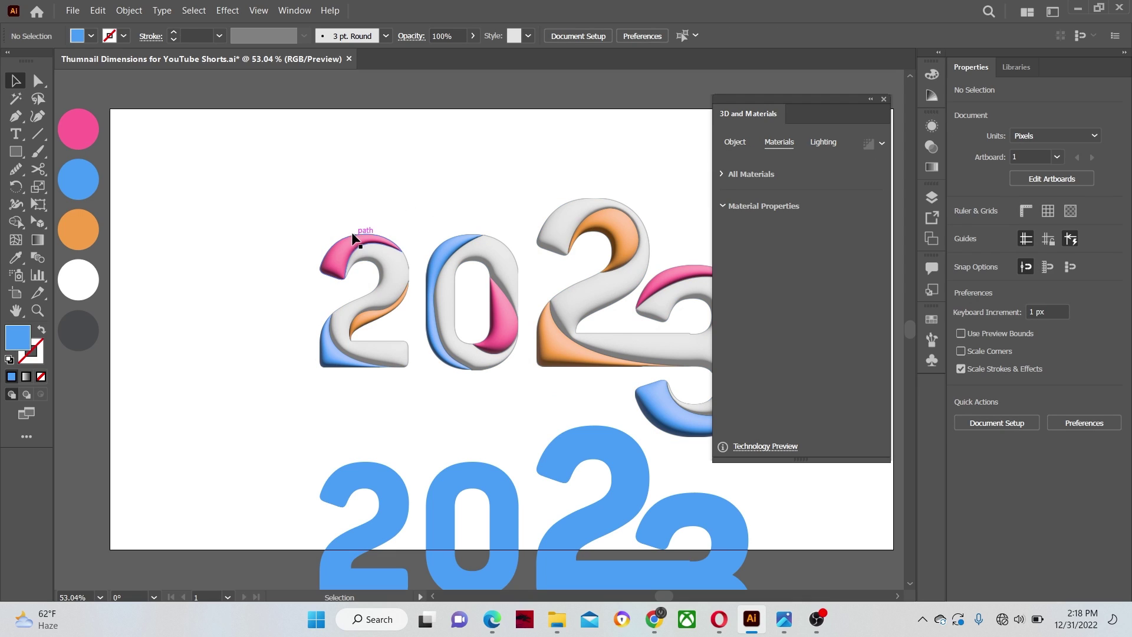
pyautogui.click(337, 250)
pyautogui.keyDown('shift'); pyautogui.click(501, 314); pyautogui.keyUp('shift')
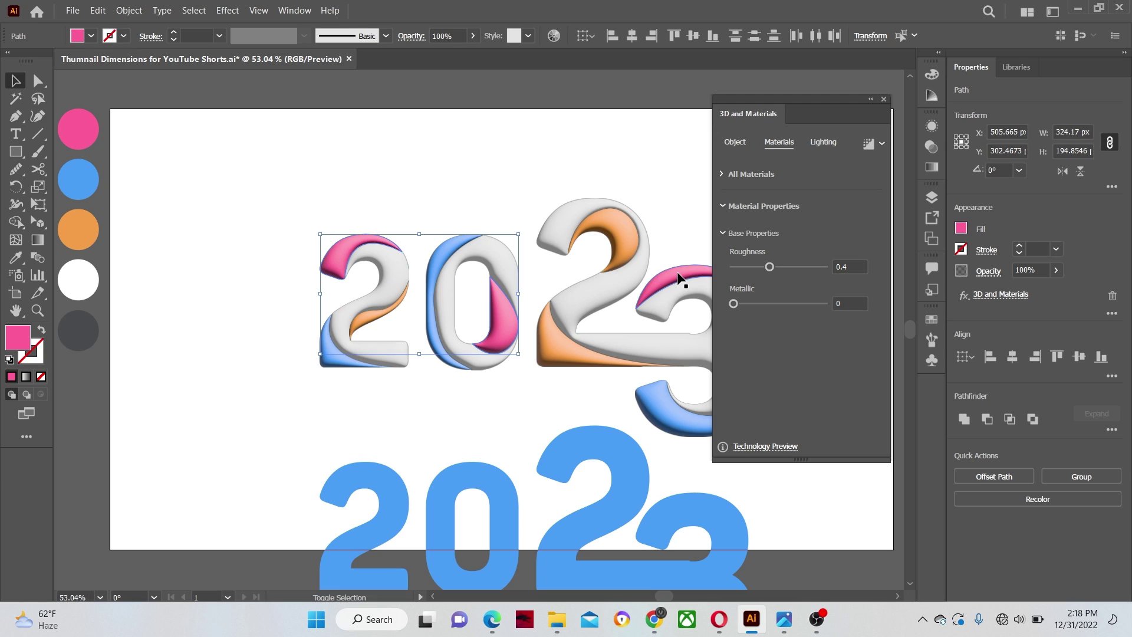
pyautogui.press('BackSpace')
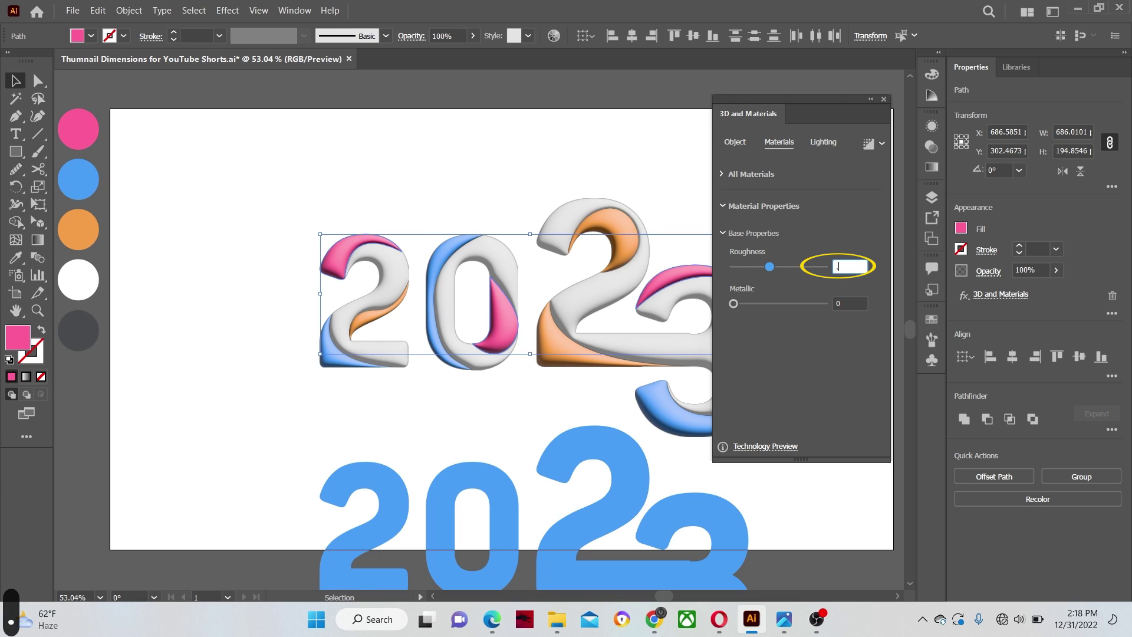
pyautogui.write('.433')
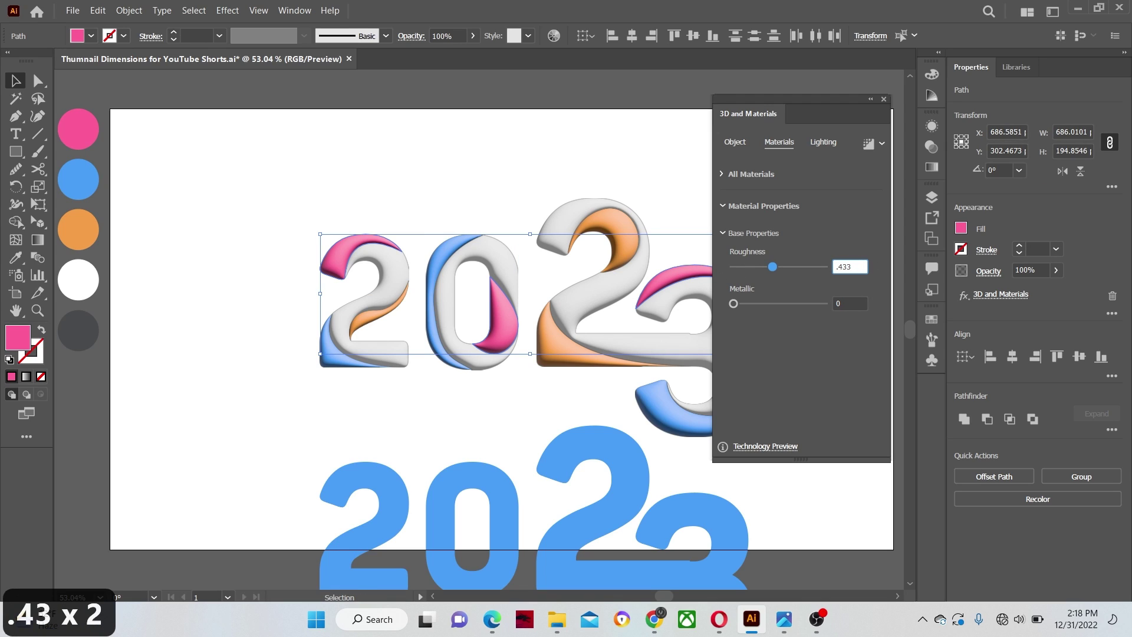
pyautogui.press('BackSpace')
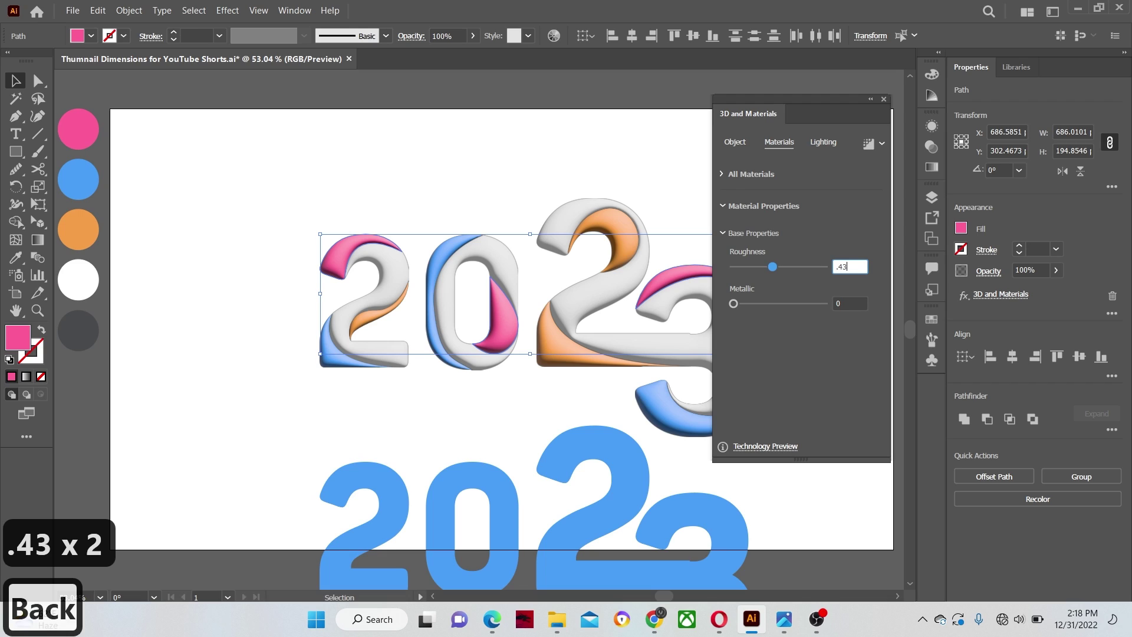
pyautogui.press('Tab')
pyautogui.write('.2')
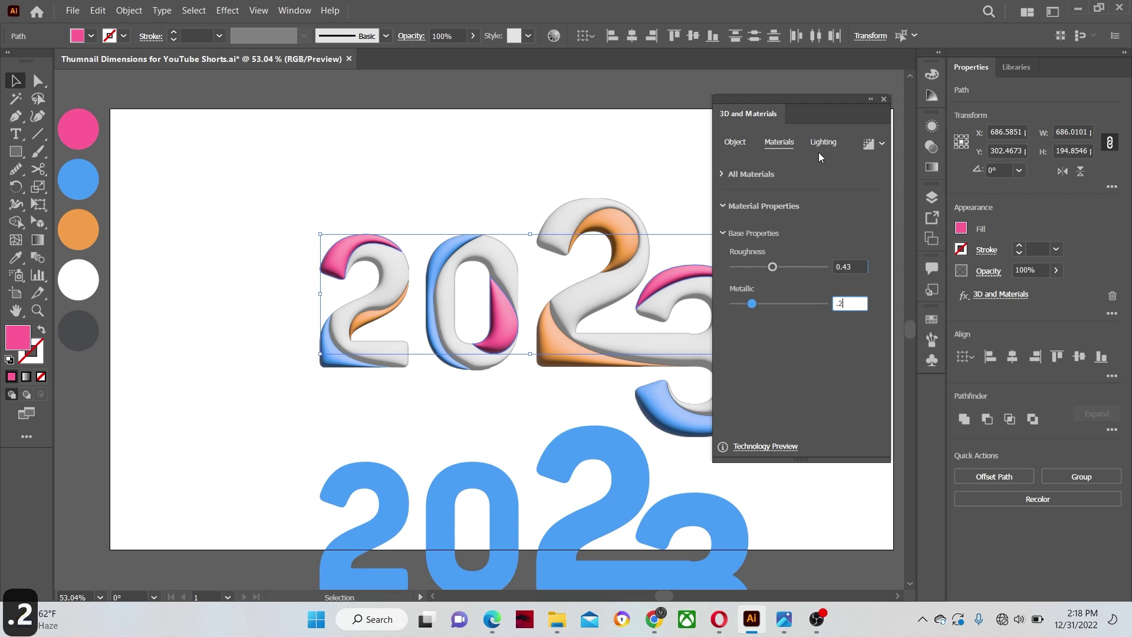
# Step: Set light Softness to 55% and render ray-traced as vector with Reduce Noise off
pyautogui.click(823, 147)
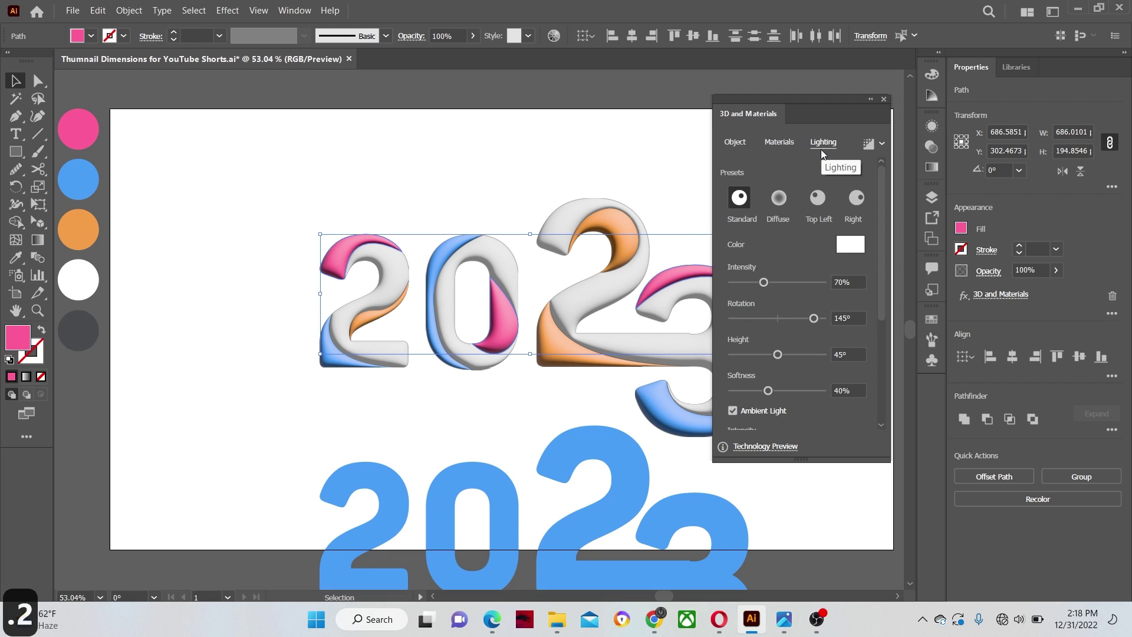
pyautogui.click(860, 390)
pyautogui.write('55')
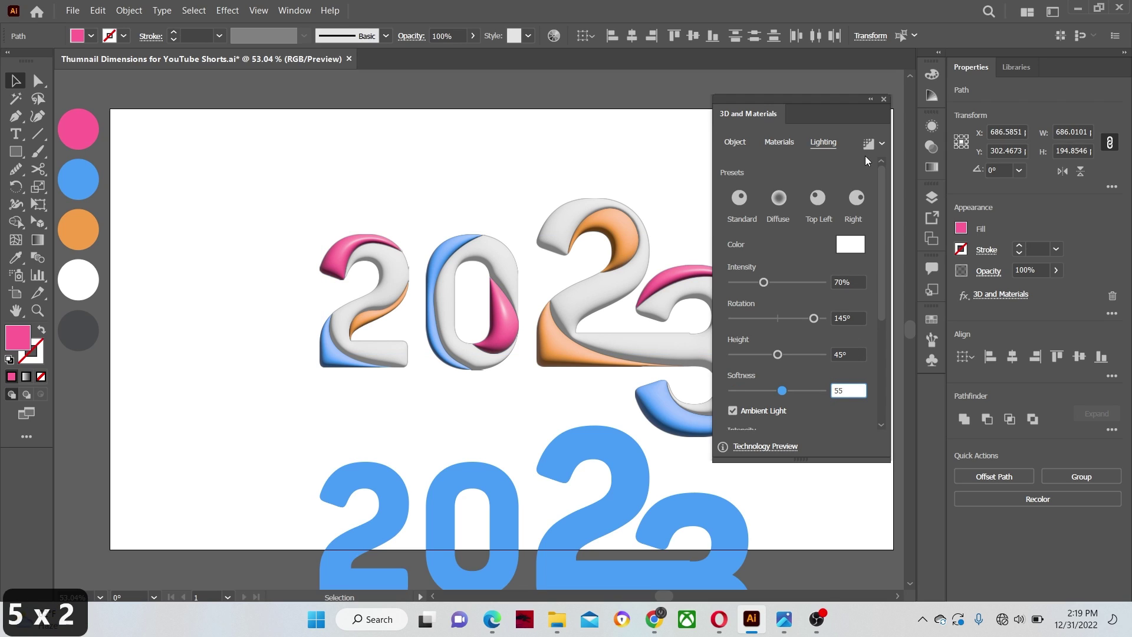
pyautogui.click(883, 148)
pyautogui.click(863, 171)
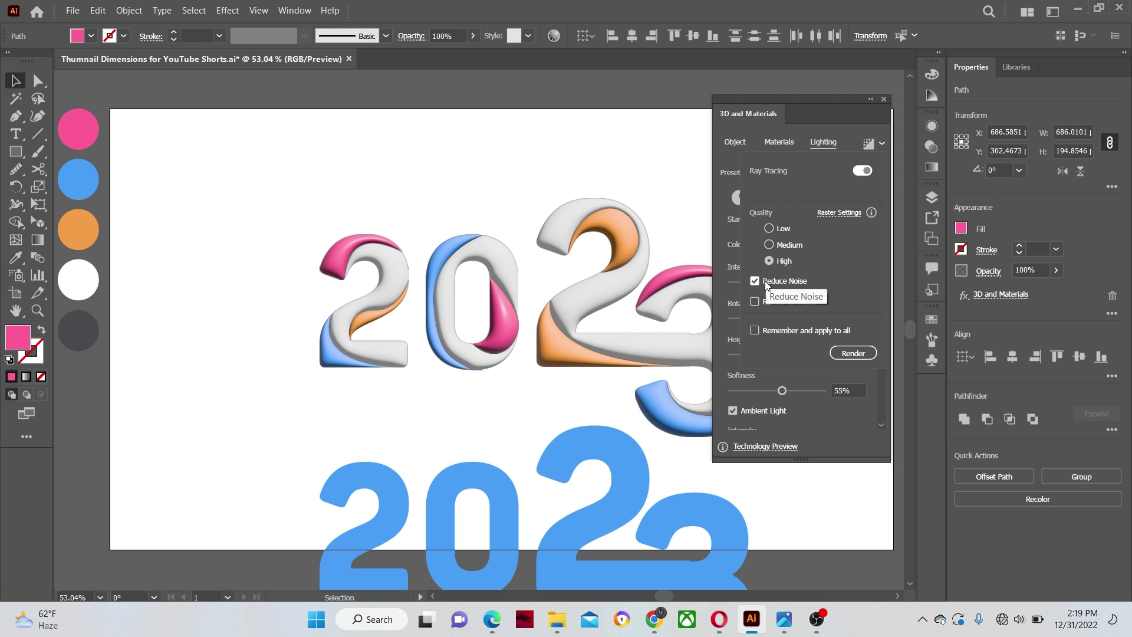
pyautogui.click(756, 302)
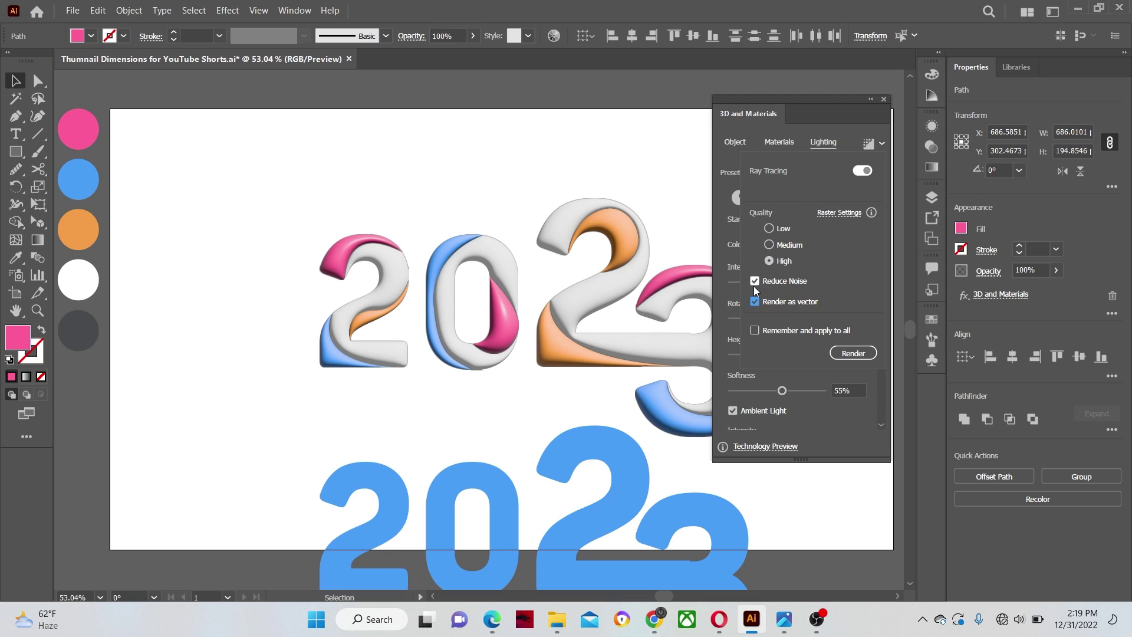
pyautogui.click(755, 282)
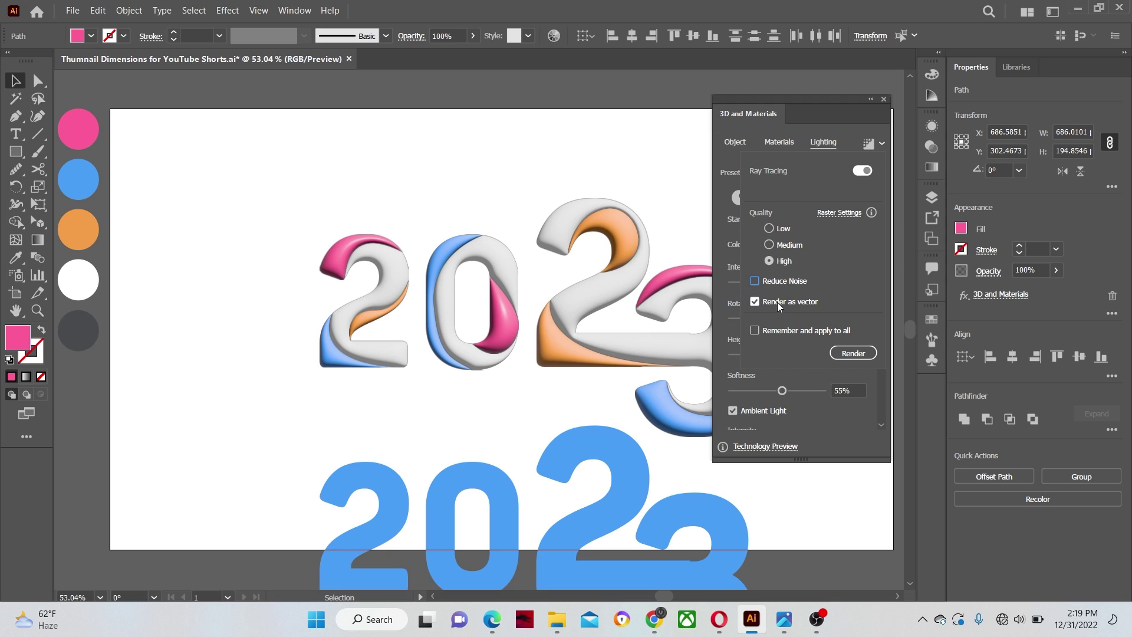
pyautogui.click(851, 354)
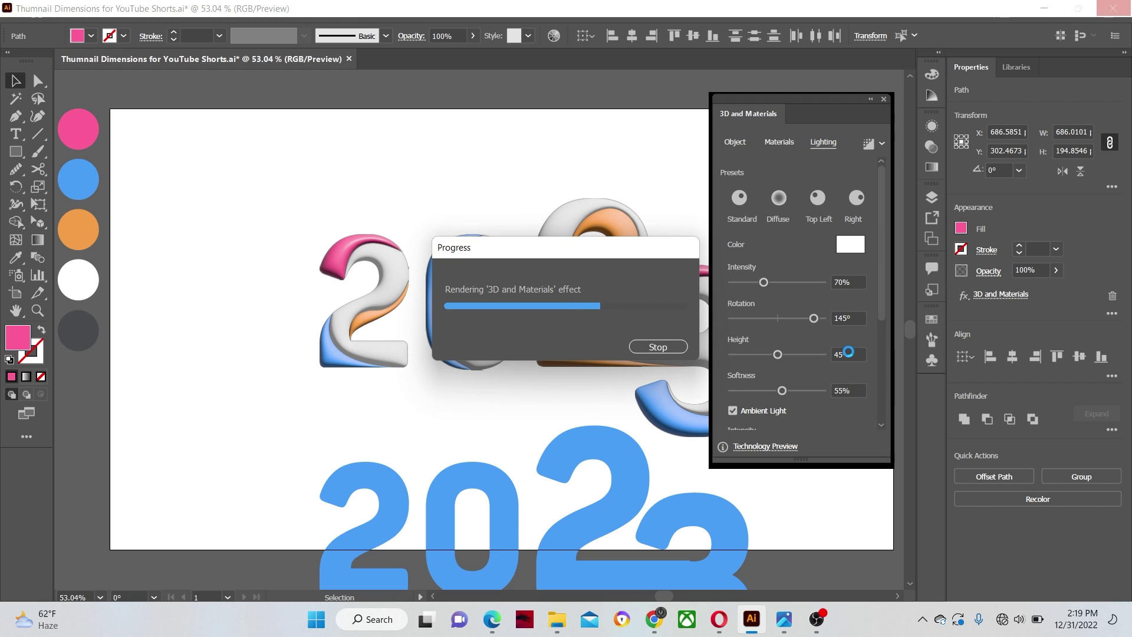
# Step: Select the blue 2 base, the 0, the orange base and the 3's blue piece, and set Softness 55%
pyautogui.click(363, 183)
pyautogui.click(341, 364)
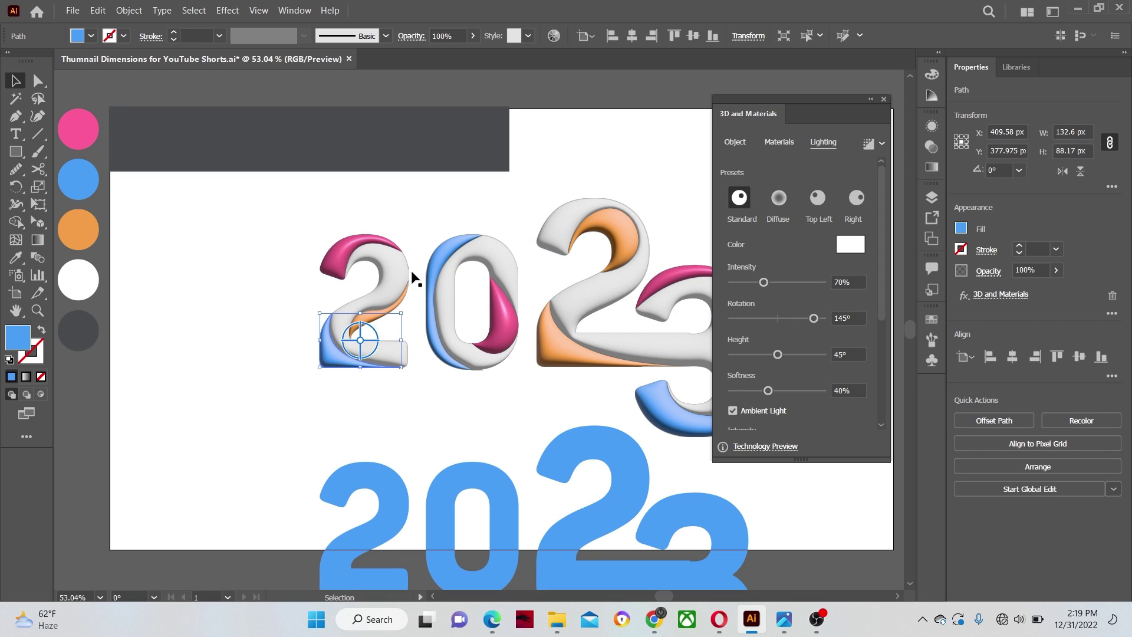
pyautogui.keyDown('shift'); pyautogui.click(440, 248); pyautogui.keyUp('shift')
pyautogui.keyDown('shift'); pyautogui.click(572, 348); pyautogui.keyUp('shift')
pyautogui.keyDown('shift'); pyautogui.click(649, 396); pyautogui.keyUp('shift')
pyautogui.click(852, 391)
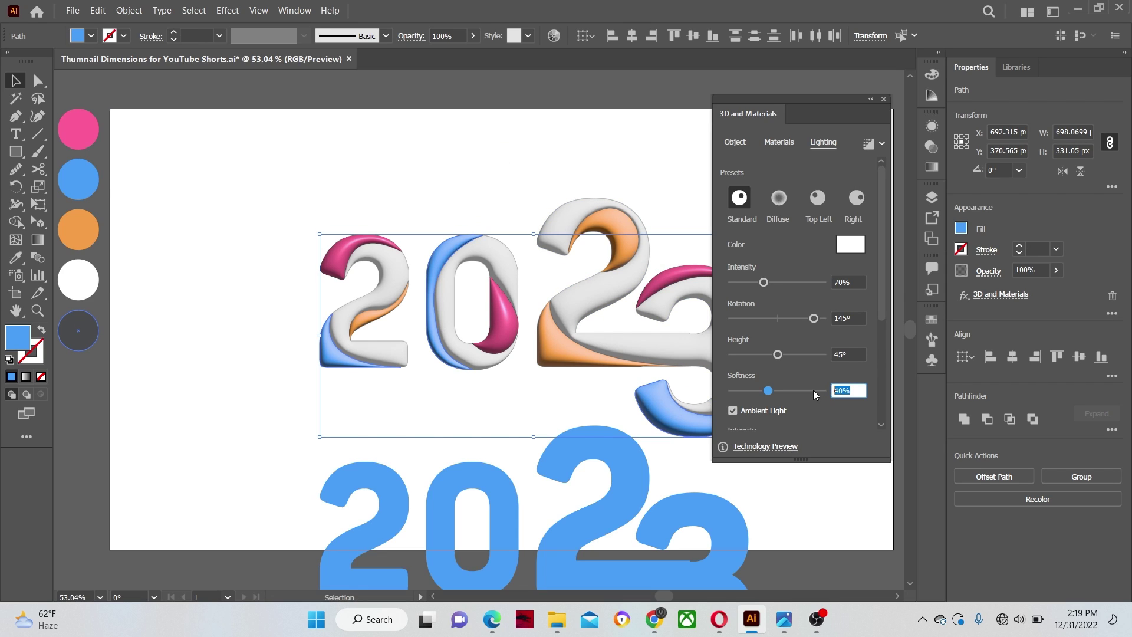
pyautogui.write('55')
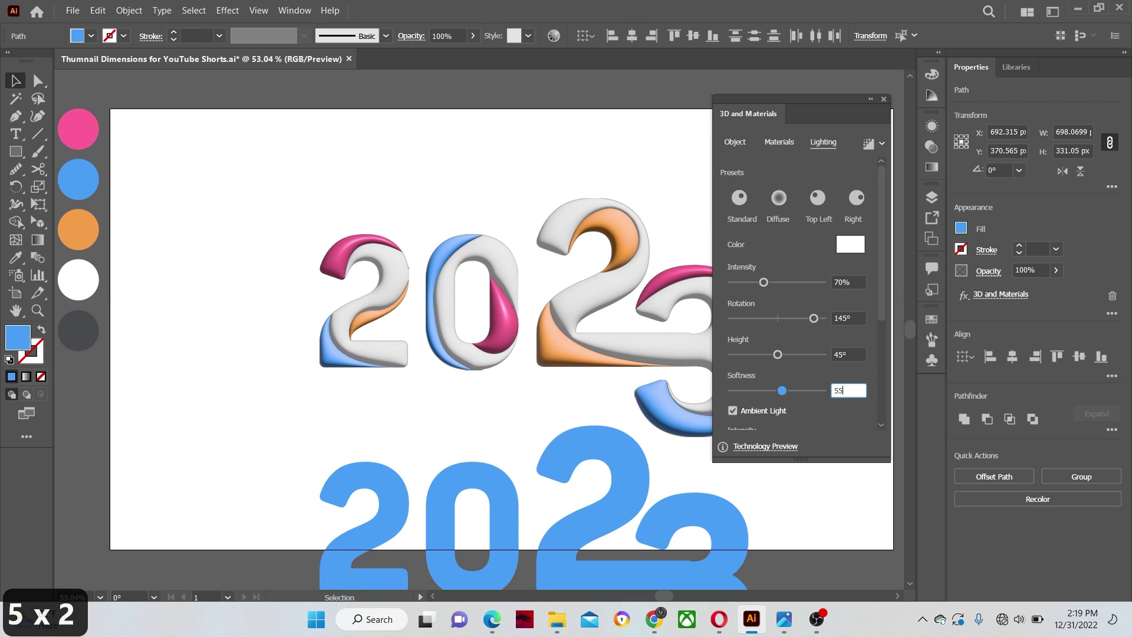
# Step: Give those pieces Roughness 0.43 and Metallic 0.2
pyautogui.click(779, 141)
pyautogui.click(849, 266)
pyautogui.write('.43')
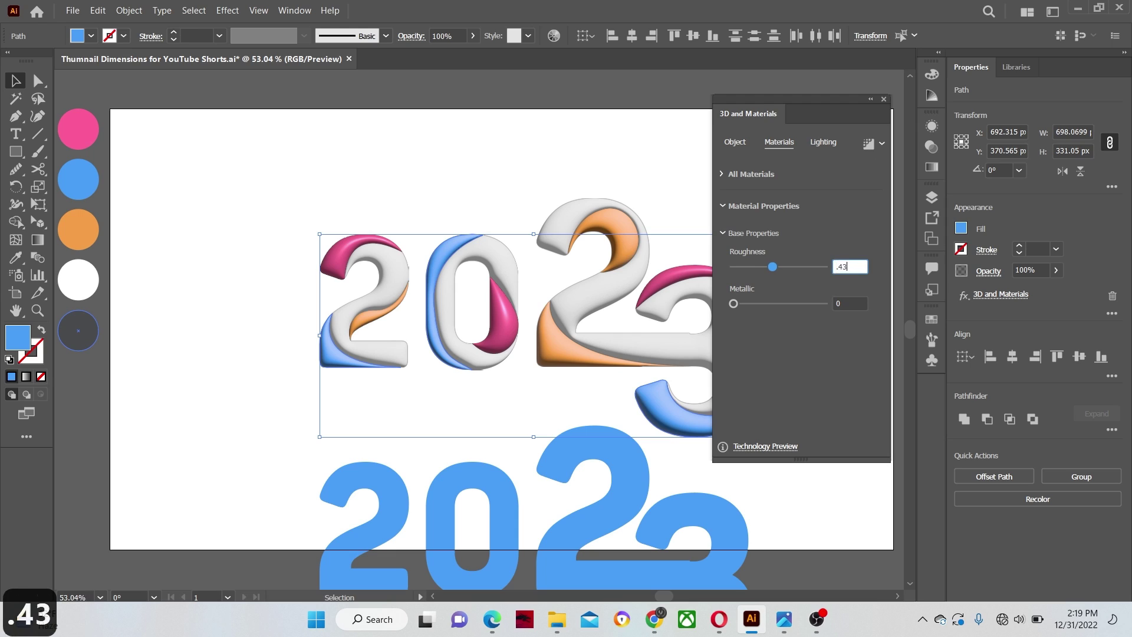
pyautogui.press('Tab')
pyautogui.write('.2')
pyautogui.press('Return')
pyautogui.click(854, 352)
# Step: Set the orange piece to Roughness 0.43 and Metallic 0.2 and re-render
pyautogui.click(504, 317)
pyautogui.click(849, 267)
pyautogui.write('.43')
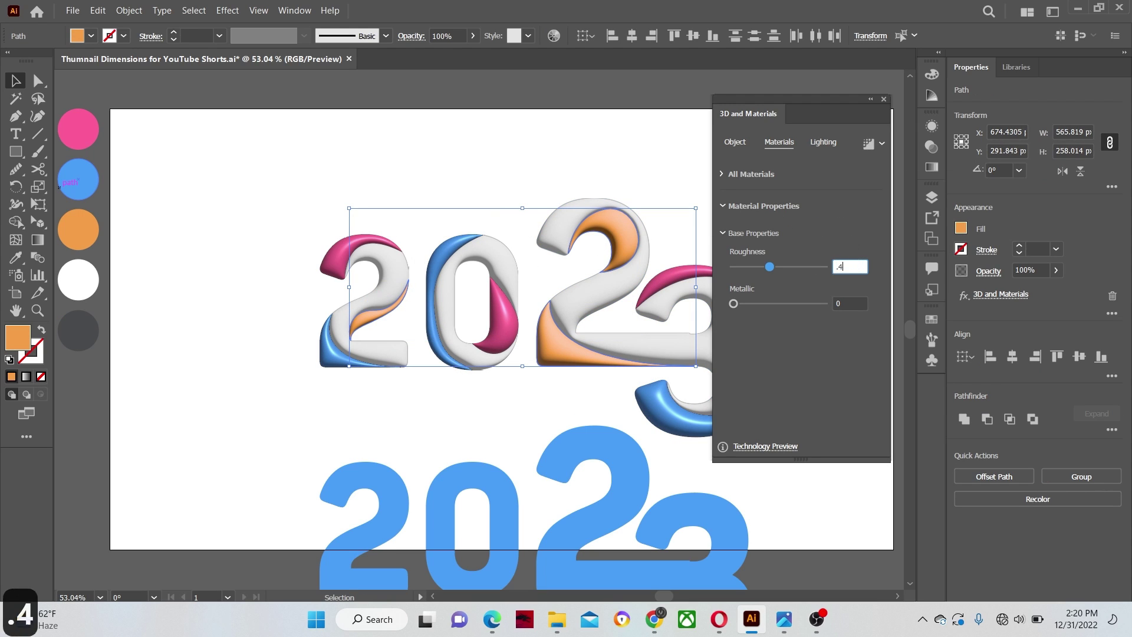
pyautogui.press('Tab')
pyautogui.write('.2')
pyautogui.click(824, 143)
pyautogui.click(882, 144)
pyautogui.click(854, 352)
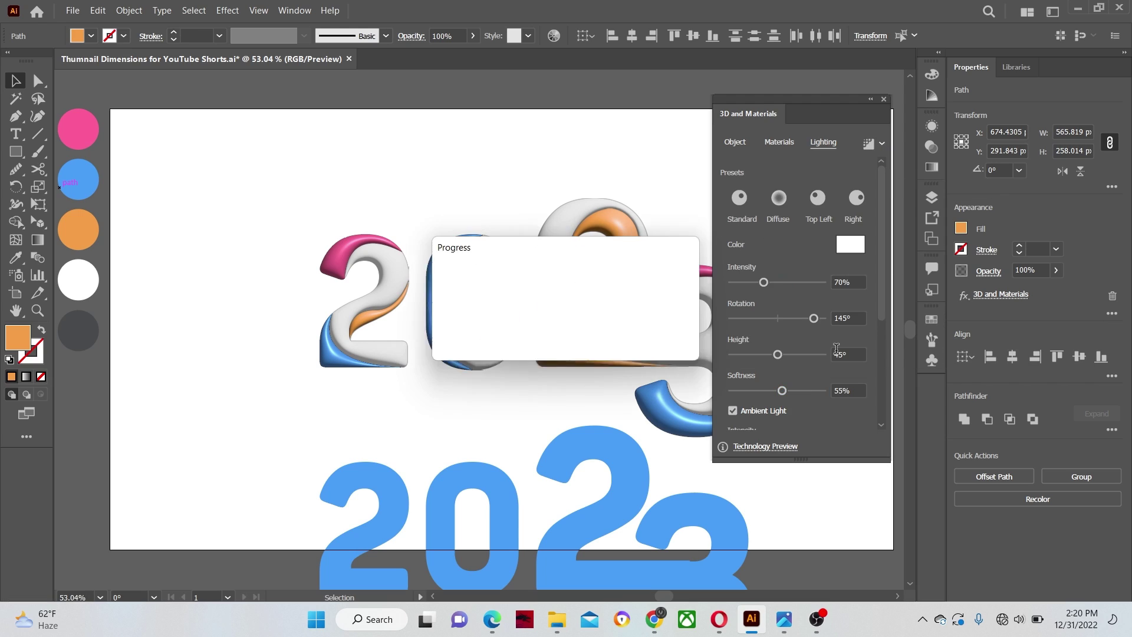
# Step: Select the whole 3D 2023 group, render it with the new settings, and close the panel
pyautogui.click(416, 270)
pyautogui.click(568, 245)
pyautogui.click(779, 142)
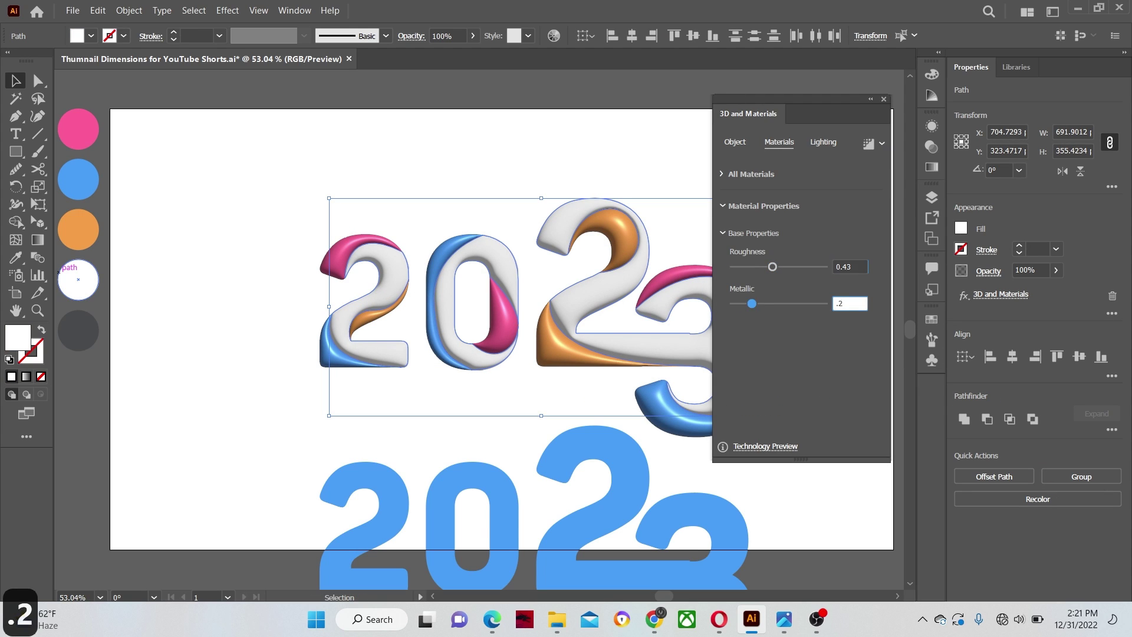
pyautogui.click(883, 143)
pyautogui.click(852, 352)
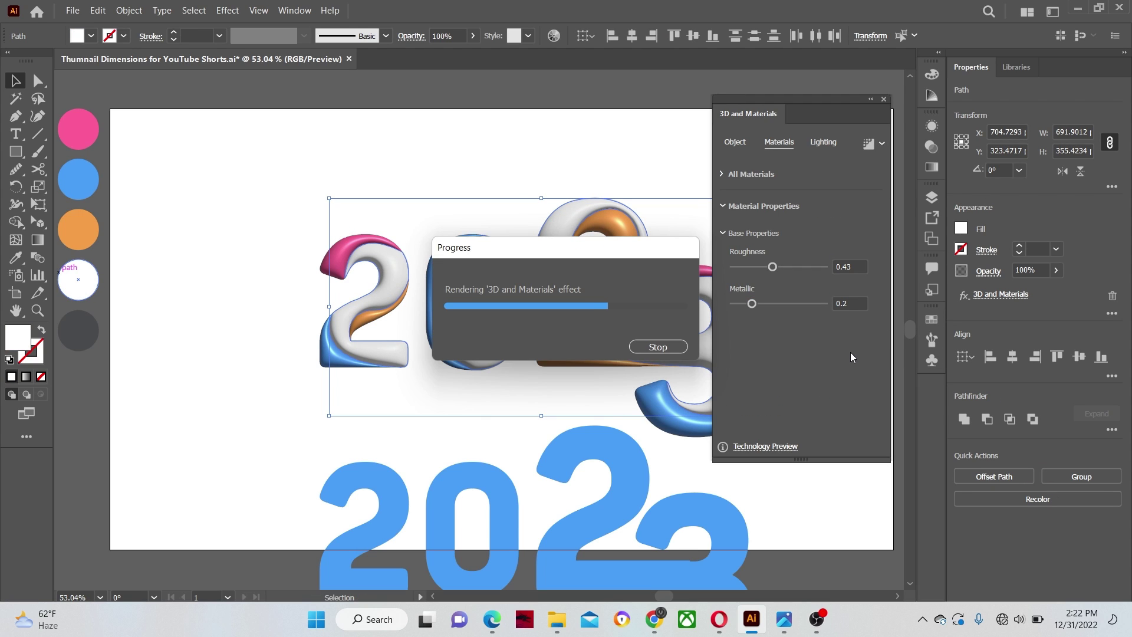
pyautogui.click(883, 99)
# Step: Make the flat blue 2023 black at 25% opacity and place it behind the 3D 2023
pyautogui.click(885, 100)
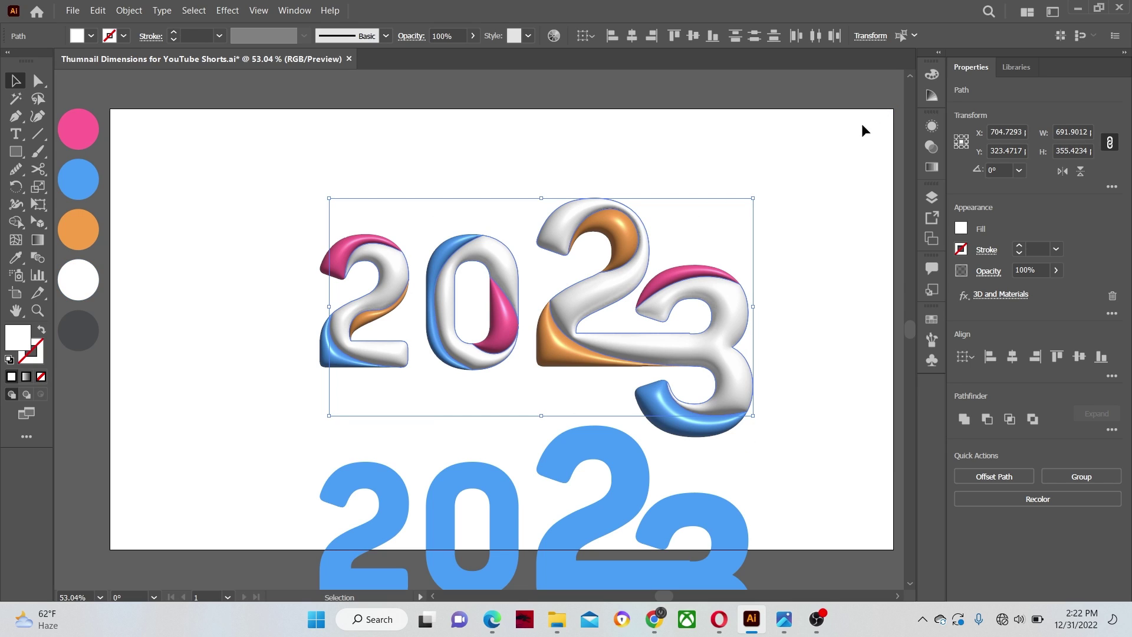
pyautogui.click(594, 448)
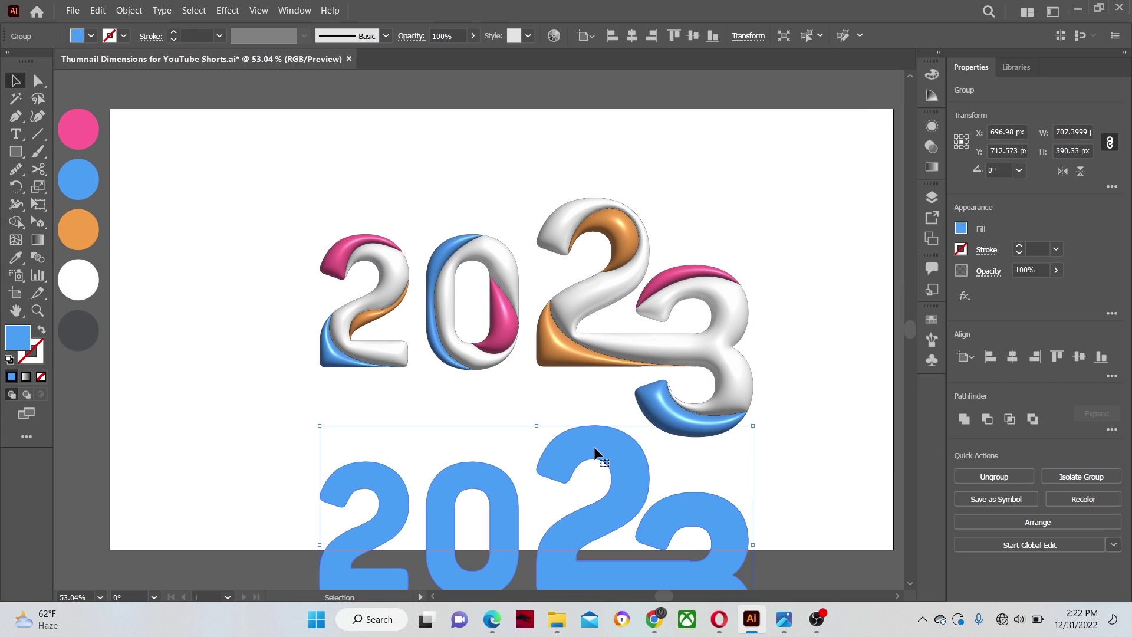
pyautogui.click(972, 225)
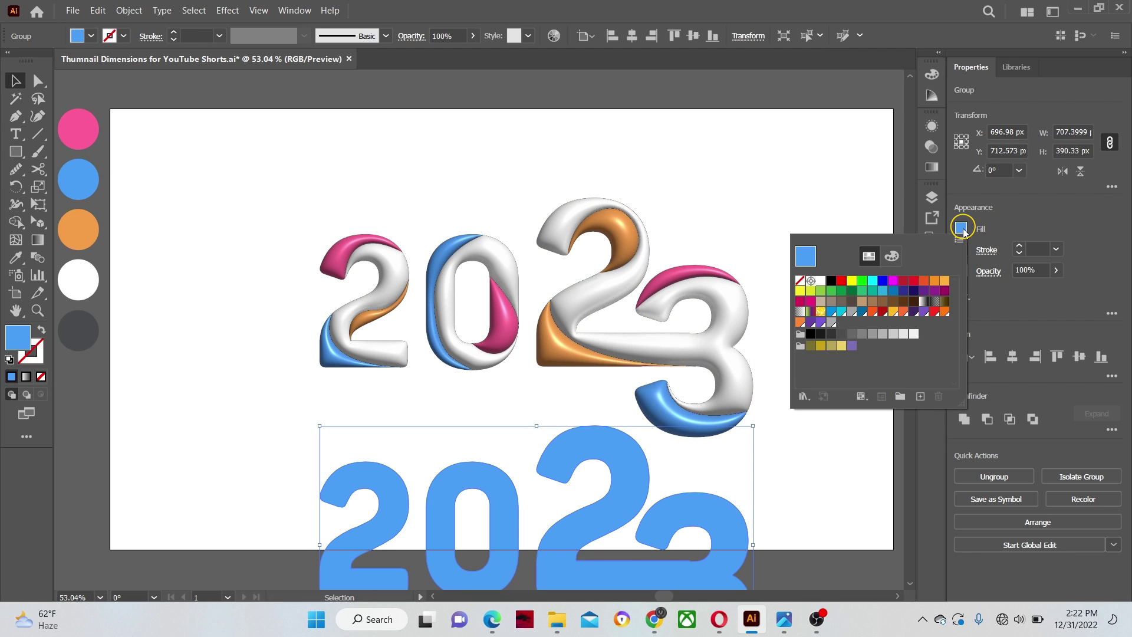
pyautogui.click(831, 281)
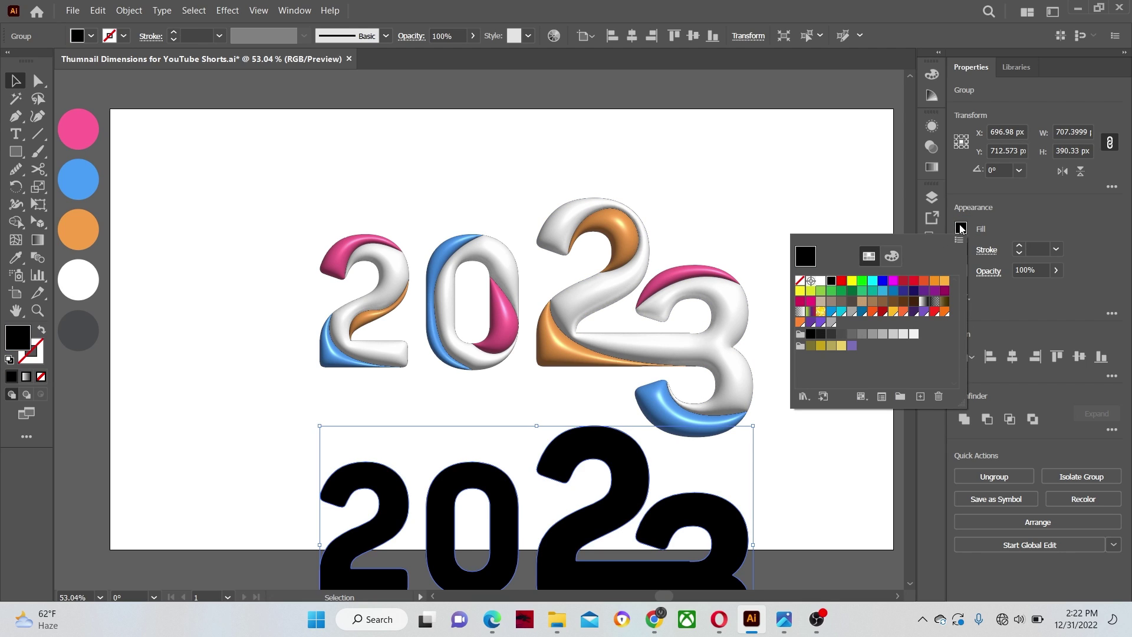
pyautogui.click(1032, 270)
pyautogui.write('25')
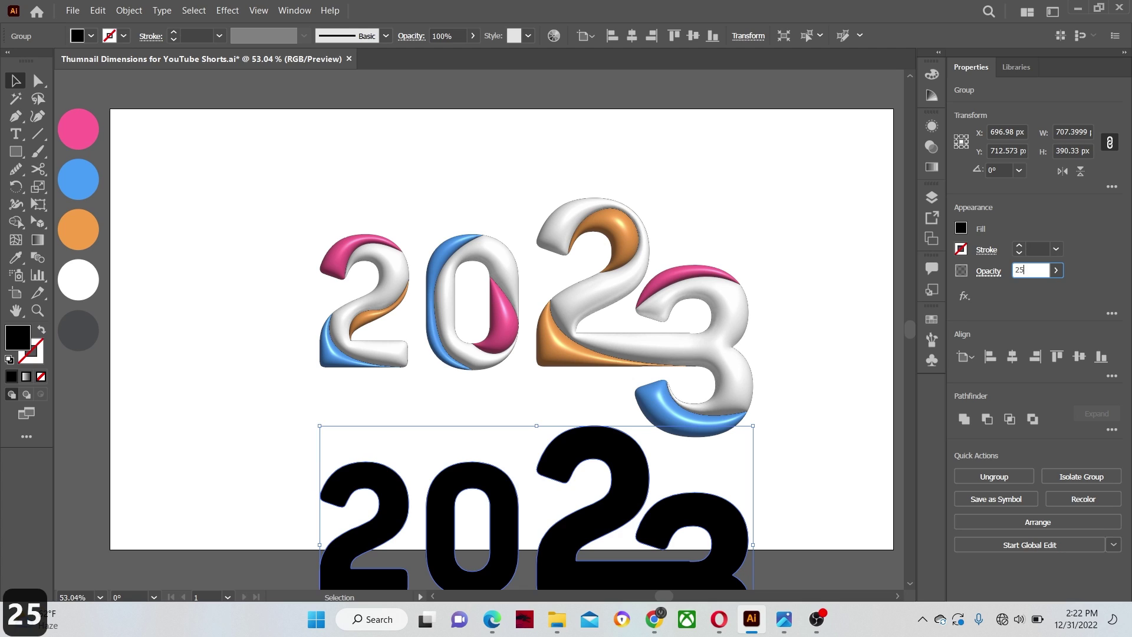
pyautogui.press('Return')
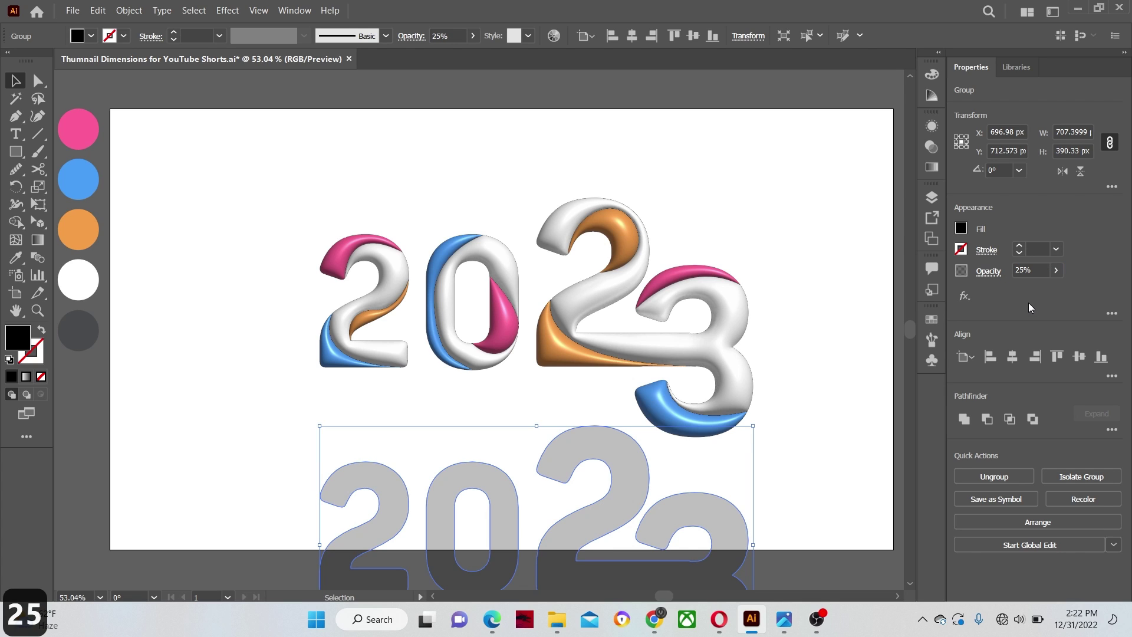
pyautogui.moveTo(613, 457); pyautogui.dragTo(611, 247)
pyautogui.hotkey('ctrl', 'shift', '[')
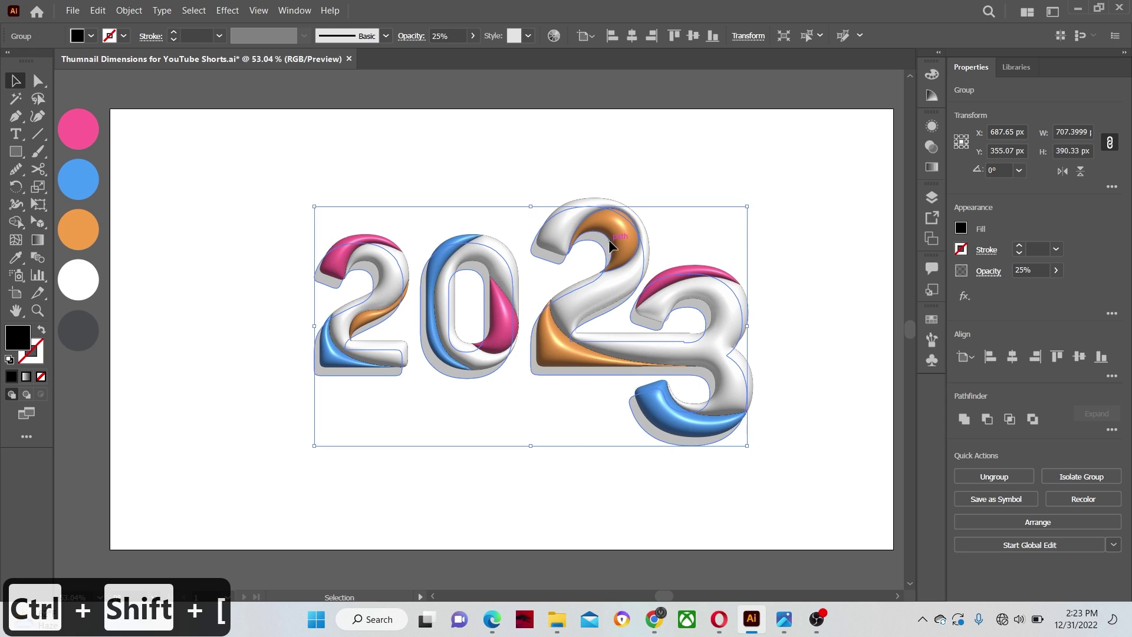
# Step: Type 'HAPPY NEW YEAR' in SemiBold below the 2023
pyautogui.click(546, 420)
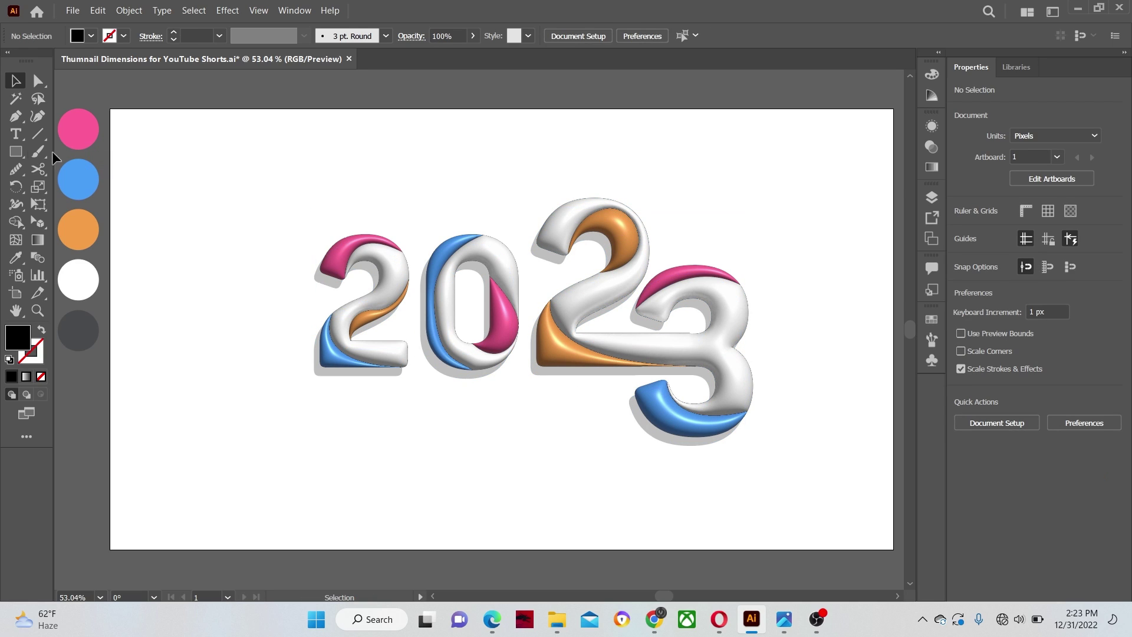
pyautogui.click(16, 136)
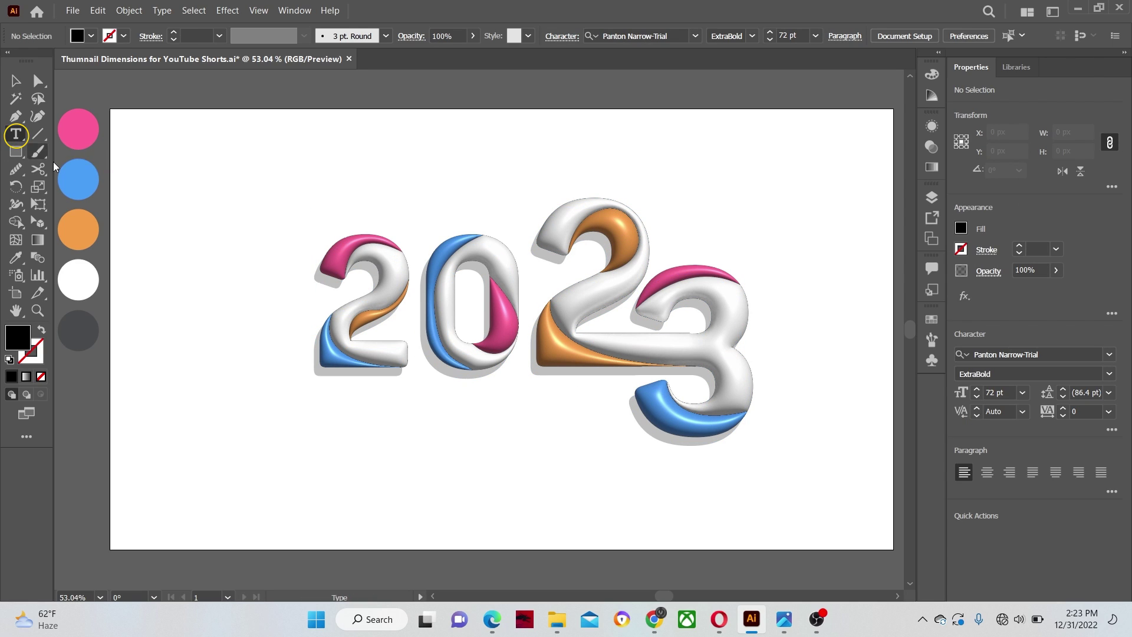
pyautogui.click(334, 425)
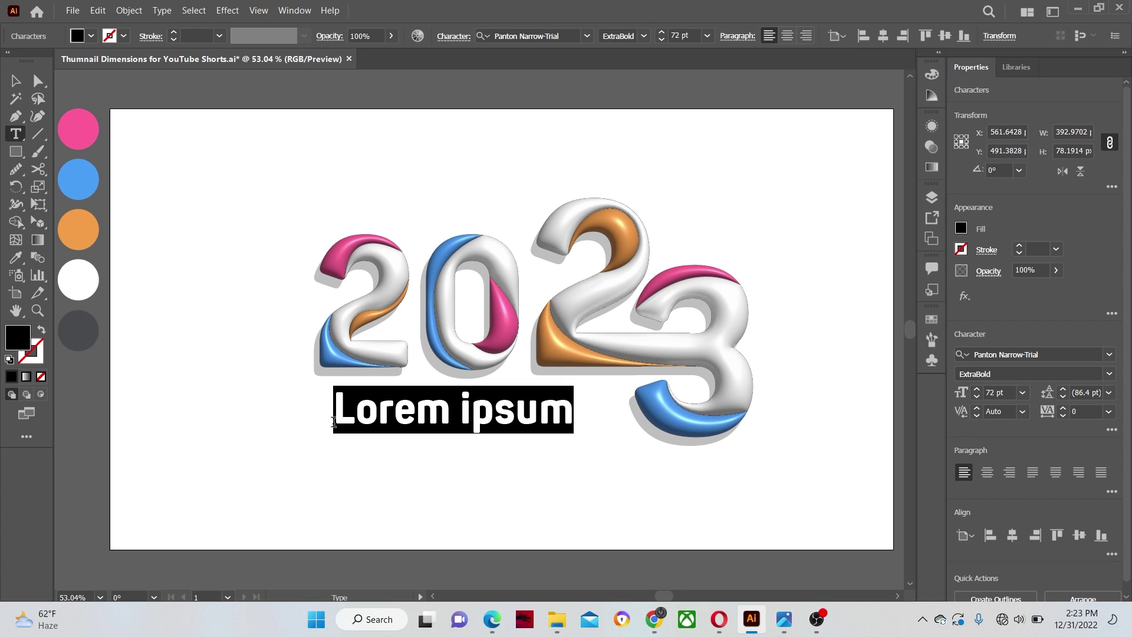
pyautogui.click(644, 35)
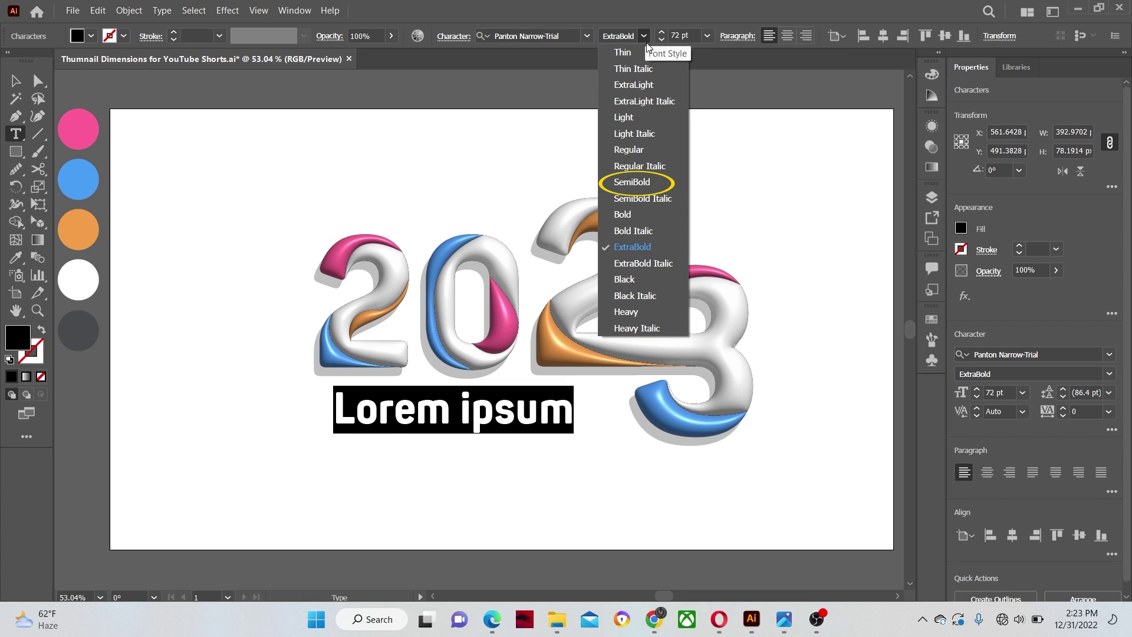
pyautogui.click(632, 181)
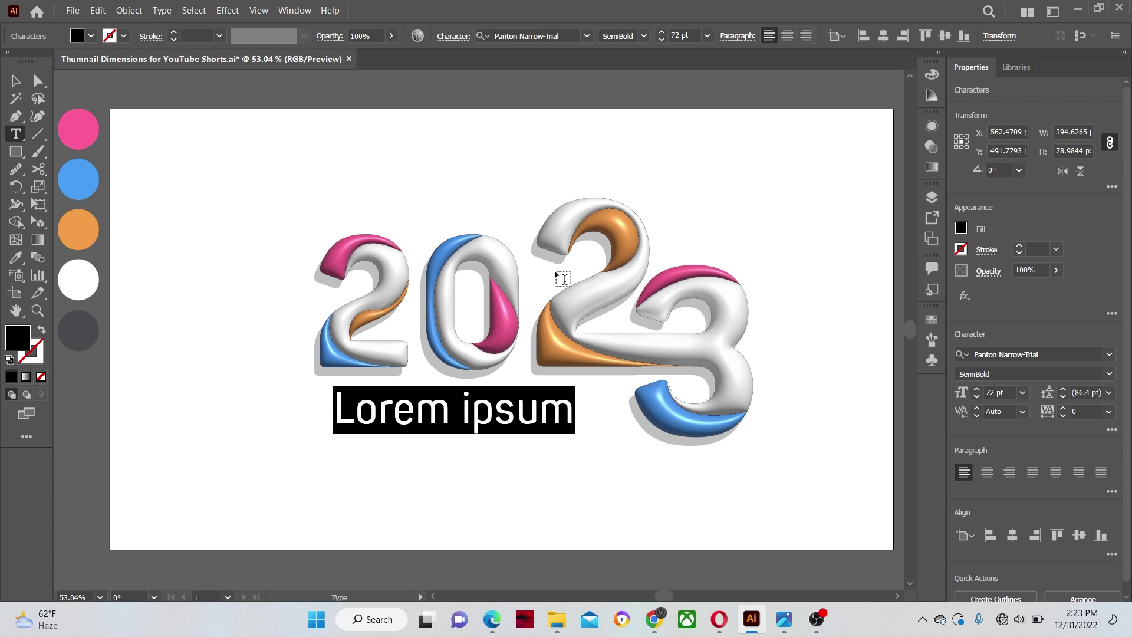
pyautogui.write('HAPP')
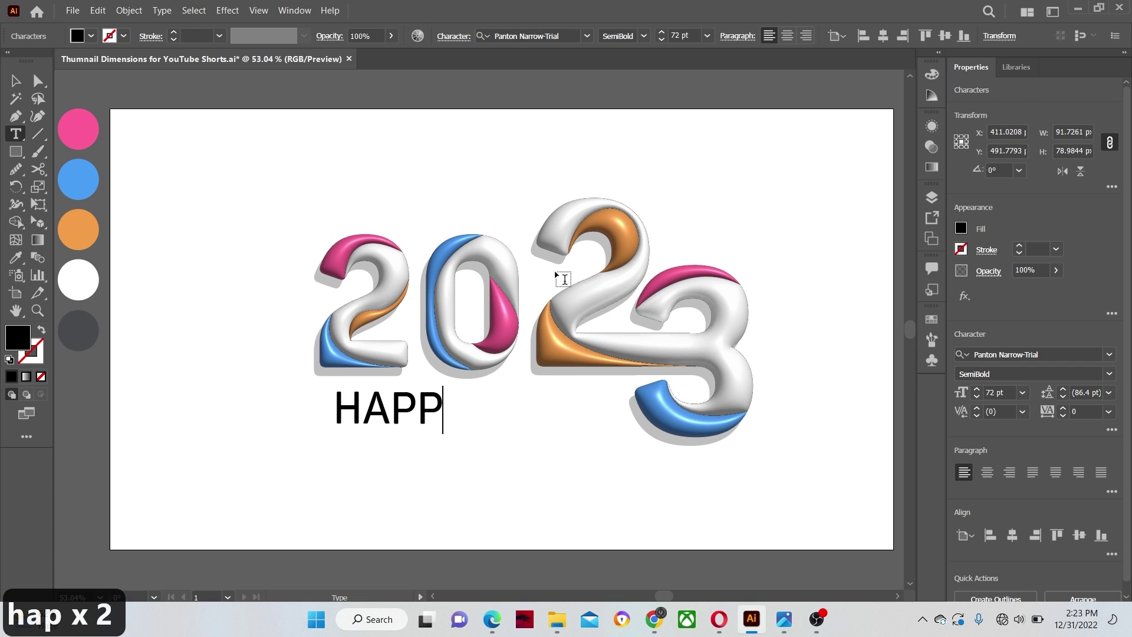
pyautogui.write('Y NEW')
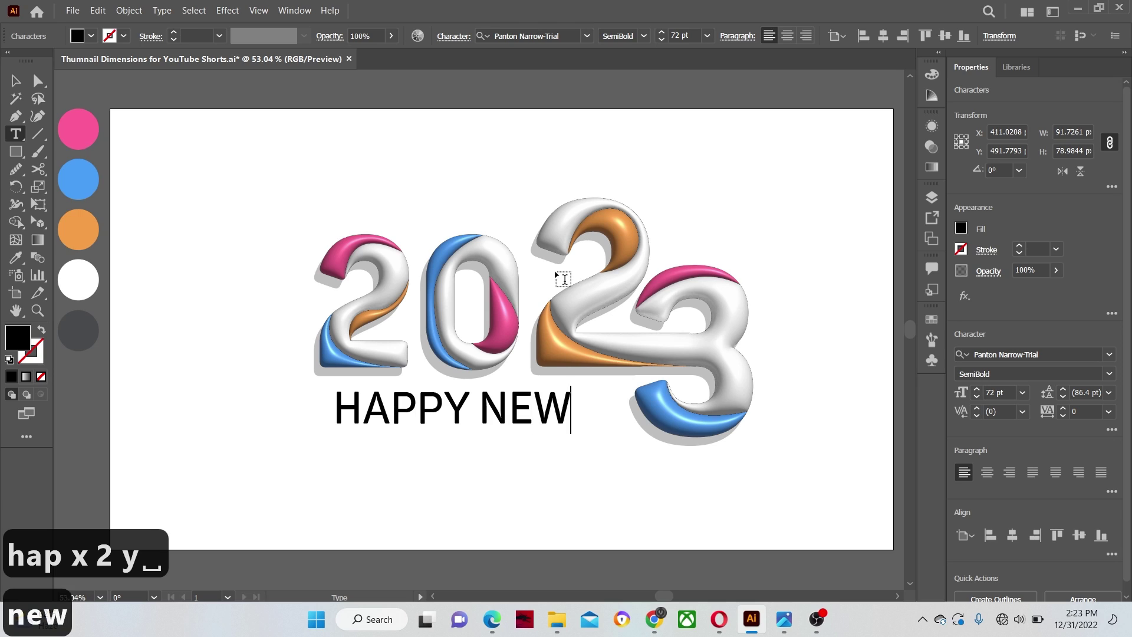
pyautogui.write(' YEAR')
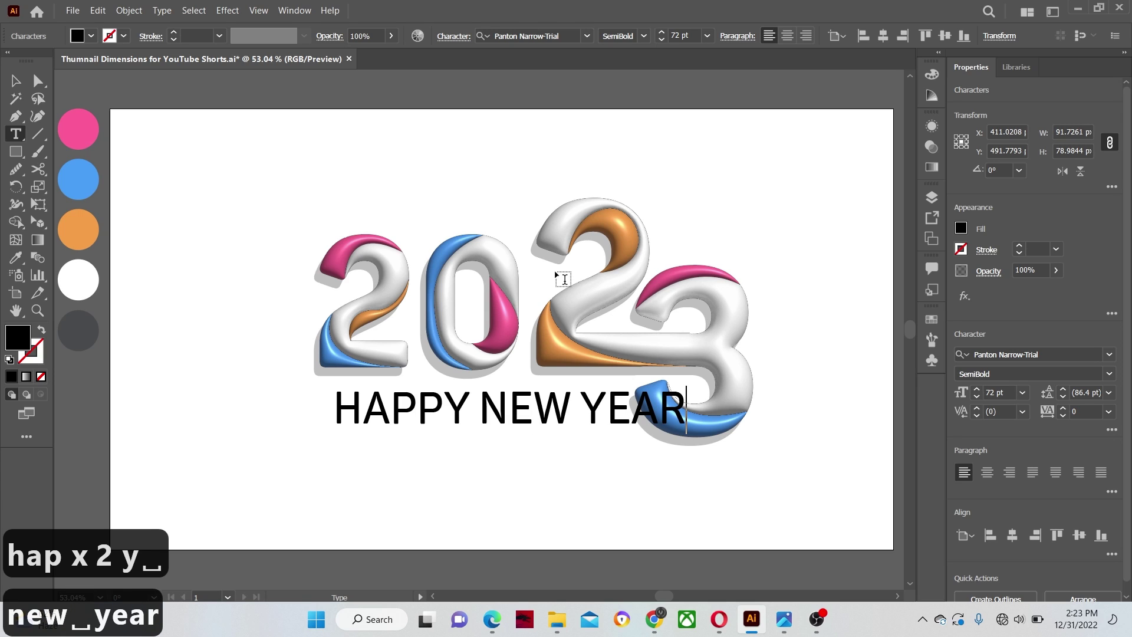
pyautogui.press('Escape')
# Step: Scale the text to about 47 pt, colour it with the blue swatch, and create outlines
pyautogui.moveTo(684, 394); pyautogui.dragTo(607, 395)
pyautogui.moveTo(332, 434); pyautogui.dragTo(377, 430)
pyautogui.moveTo(560, 420); pyautogui.dragTo(543, 403)
pyautogui.press('i')
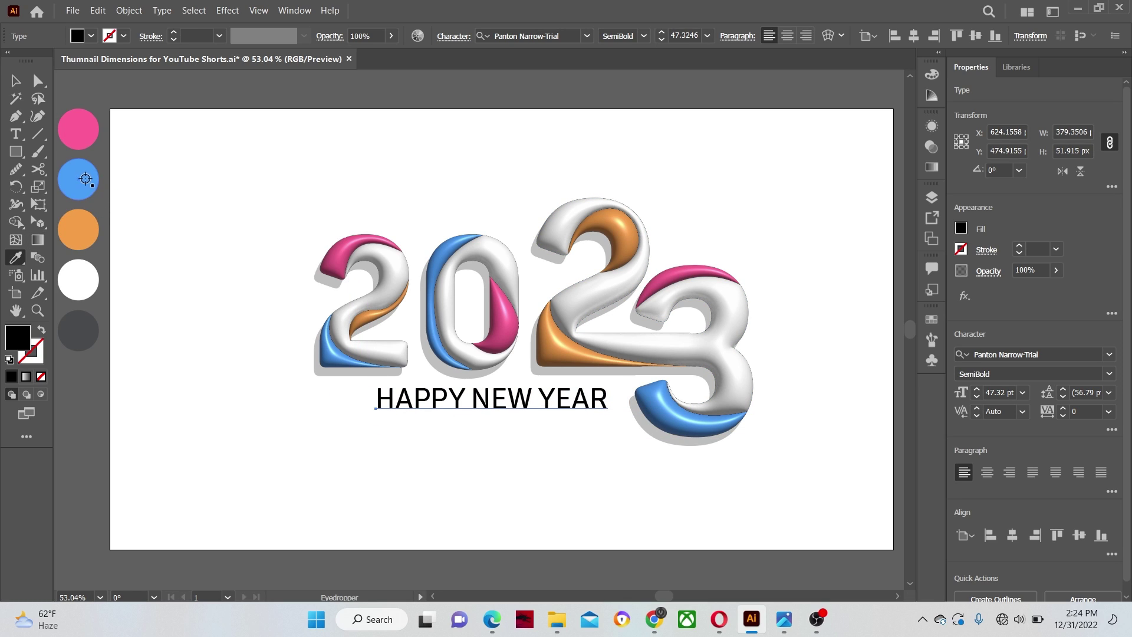
pyautogui.click(79, 179)
pyautogui.click(15, 80)
pyautogui.rightClick(403, 401)
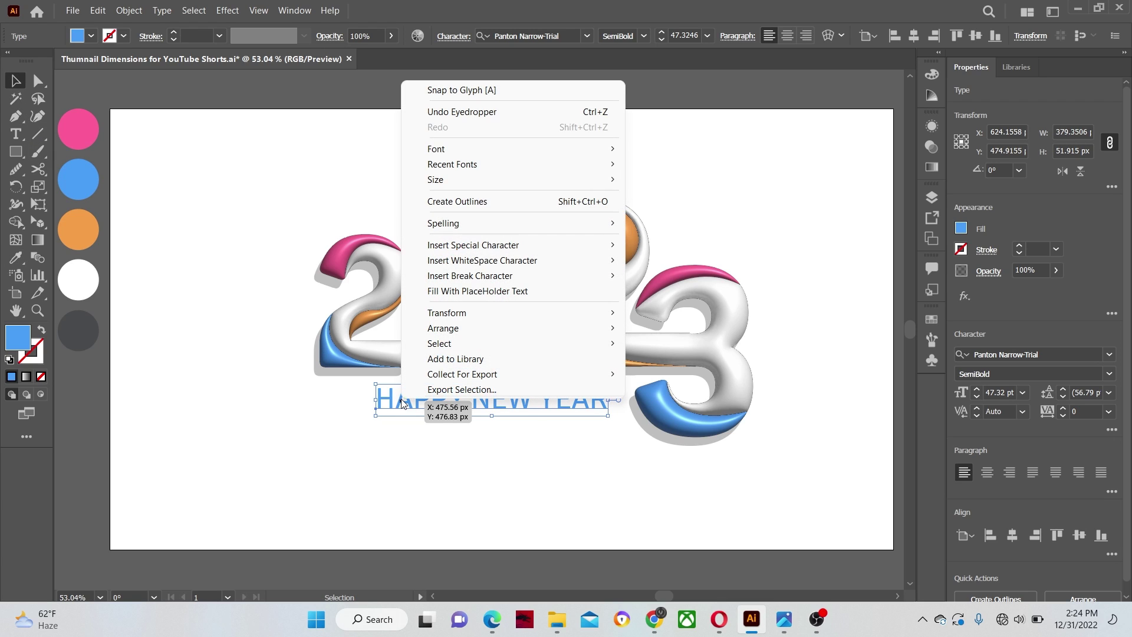
pyautogui.click(448, 203)
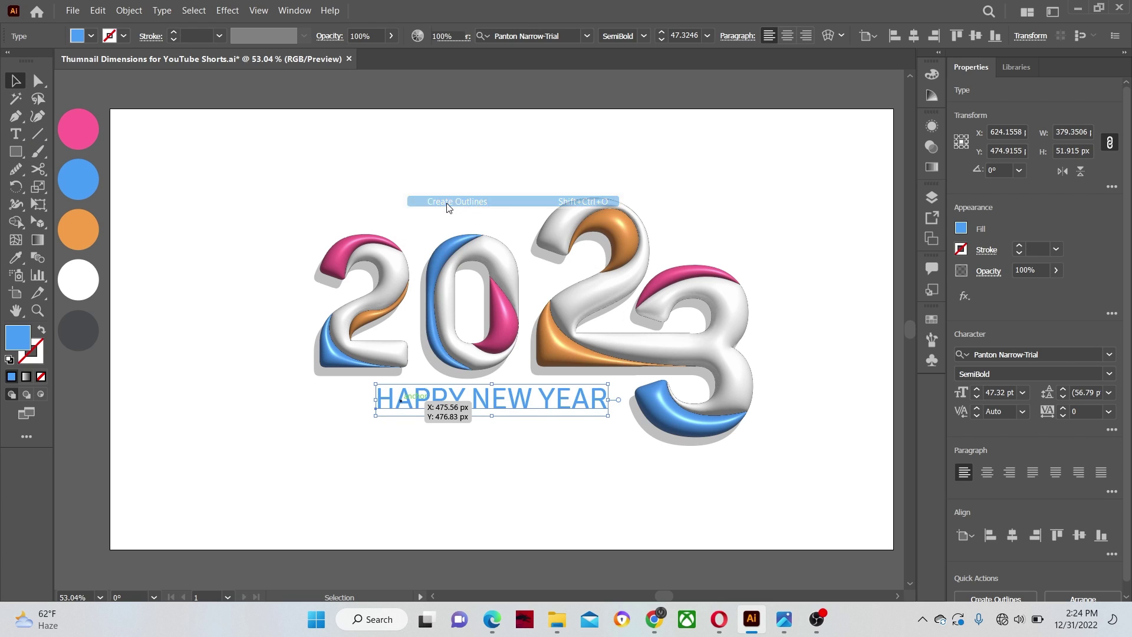
# Step: Inflate HAPPY NEW YEAR in 3D with Roughness 0.43 and Metallic 0.2
pyautogui.click(295, 11)
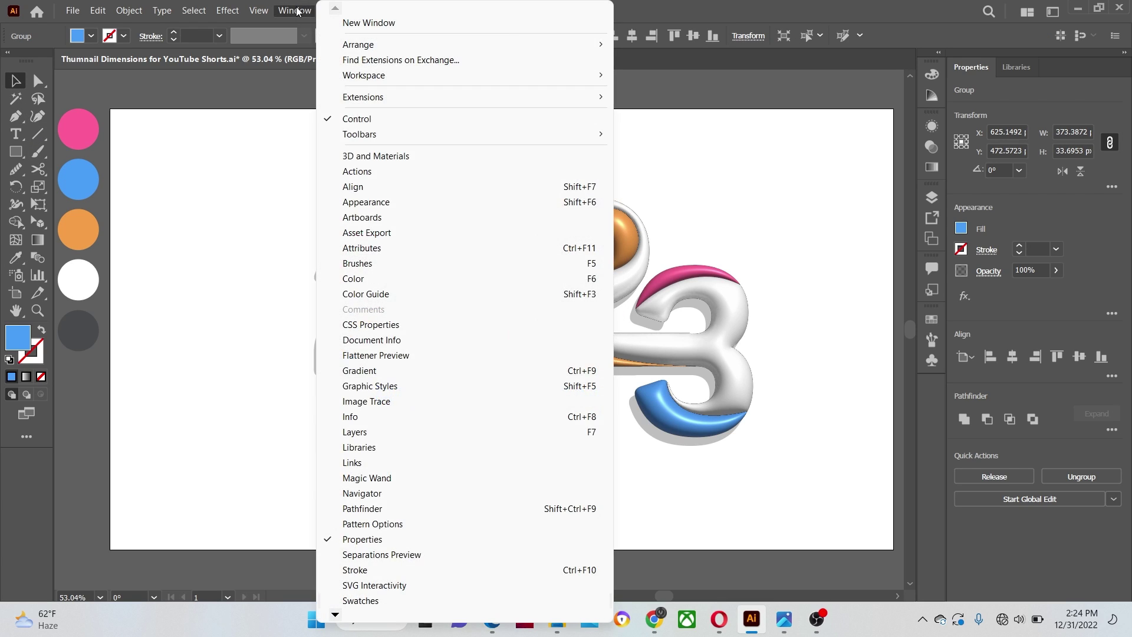
pyautogui.click(383, 153)
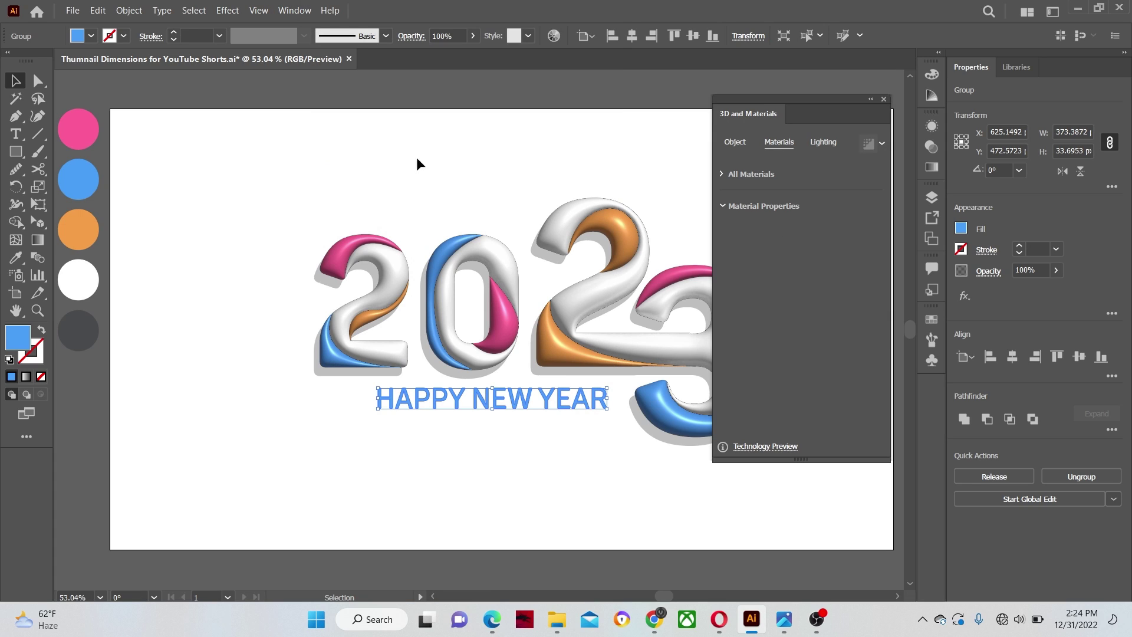
pyautogui.click(735, 141)
pyautogui.click(860, 201)
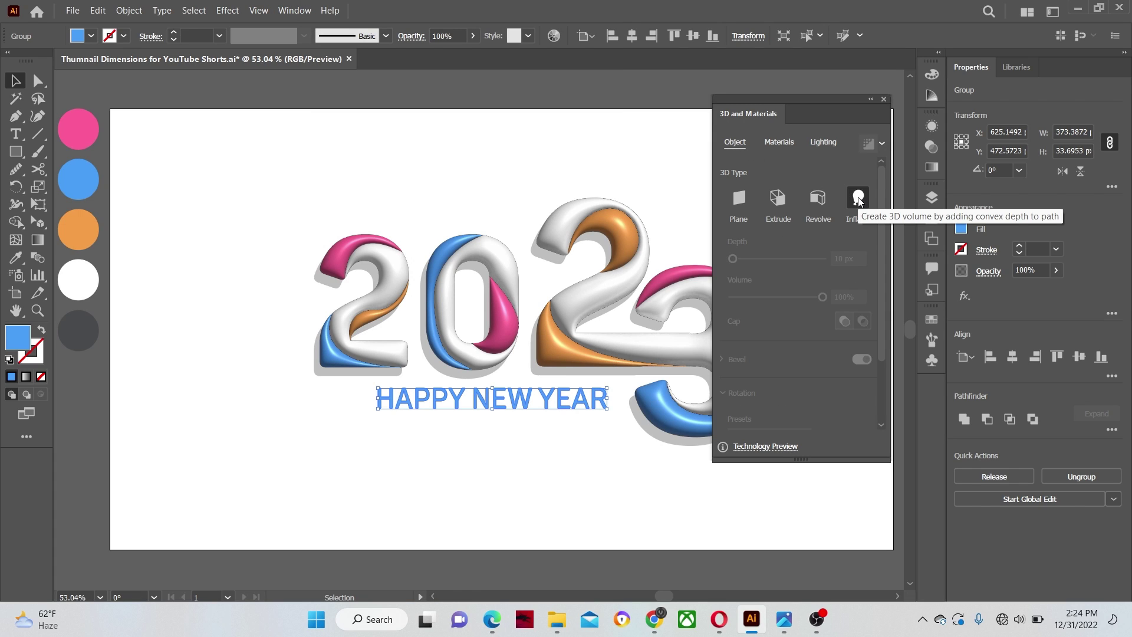
pyautogui.click(785, 144)
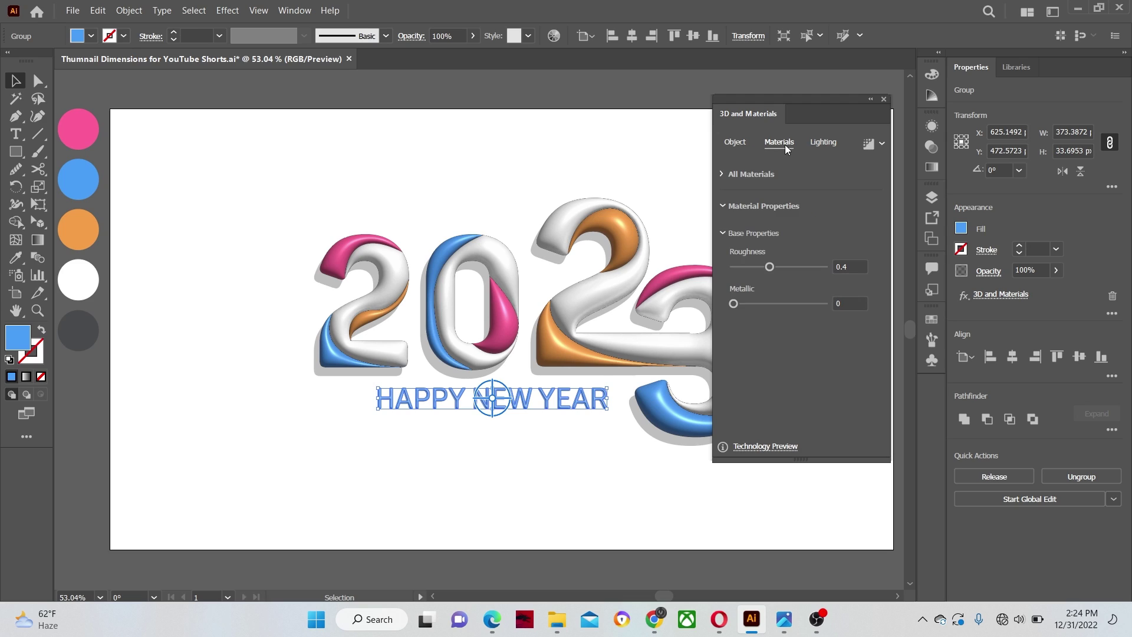
pyautogui.click(849, 266)
pyautogui.write('.43')
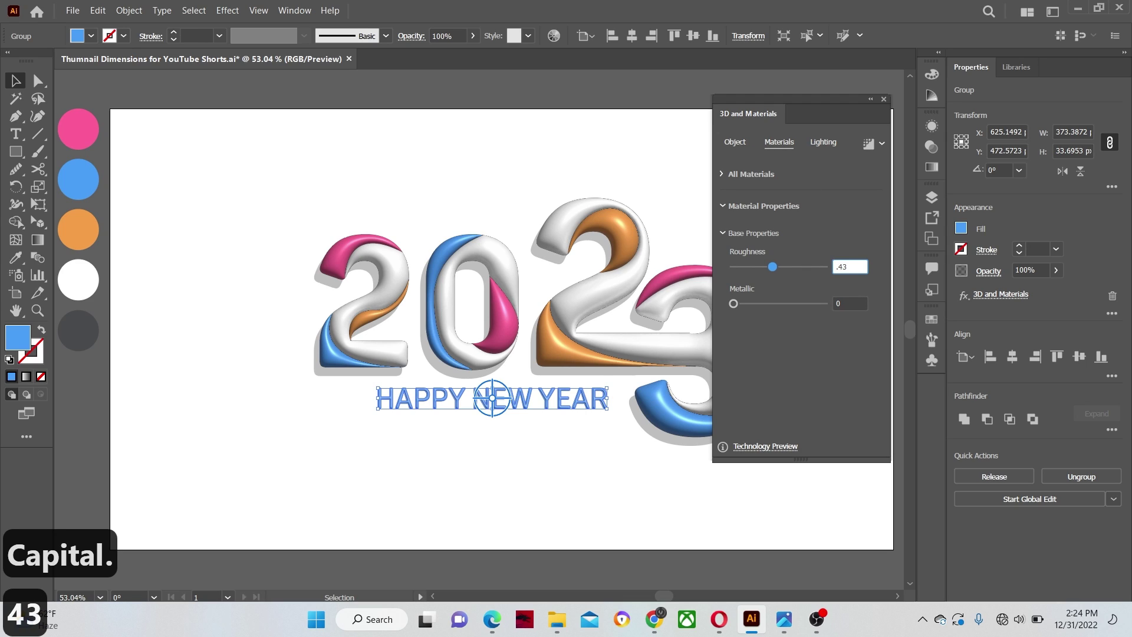
pyautogui.press('Tab')
pyautogui.write('.2')
# Step: Set light Softness 55%, render ray-traced as vector without noise reduction, and close the panel
pyautogui.click(826, 143)
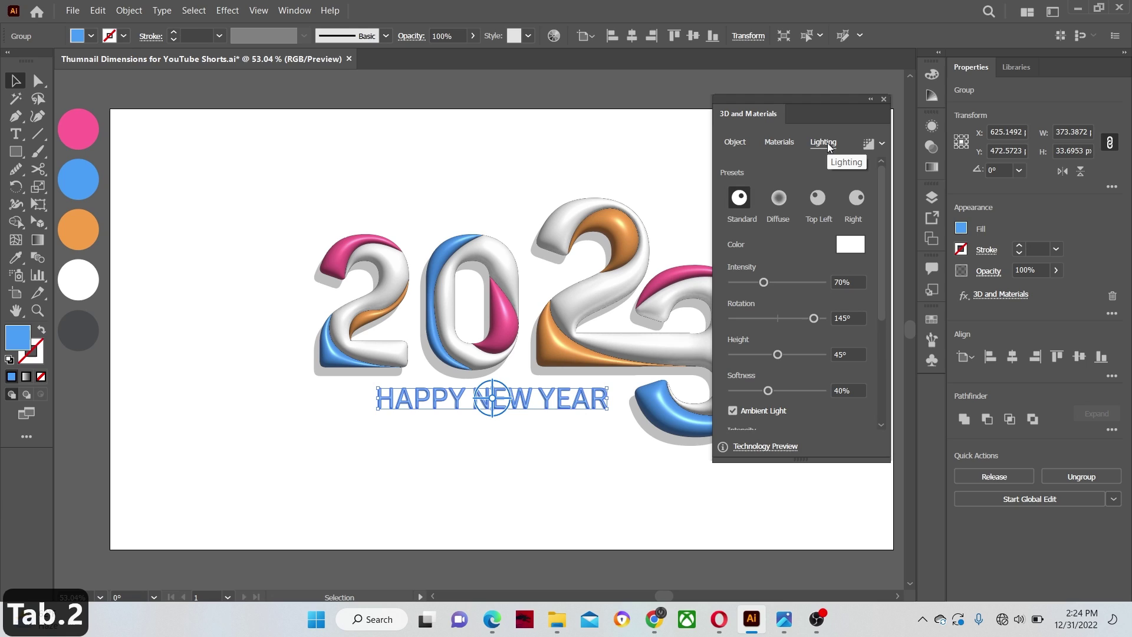
pyautogui.click(849, 391)
pyautogui.write('55')
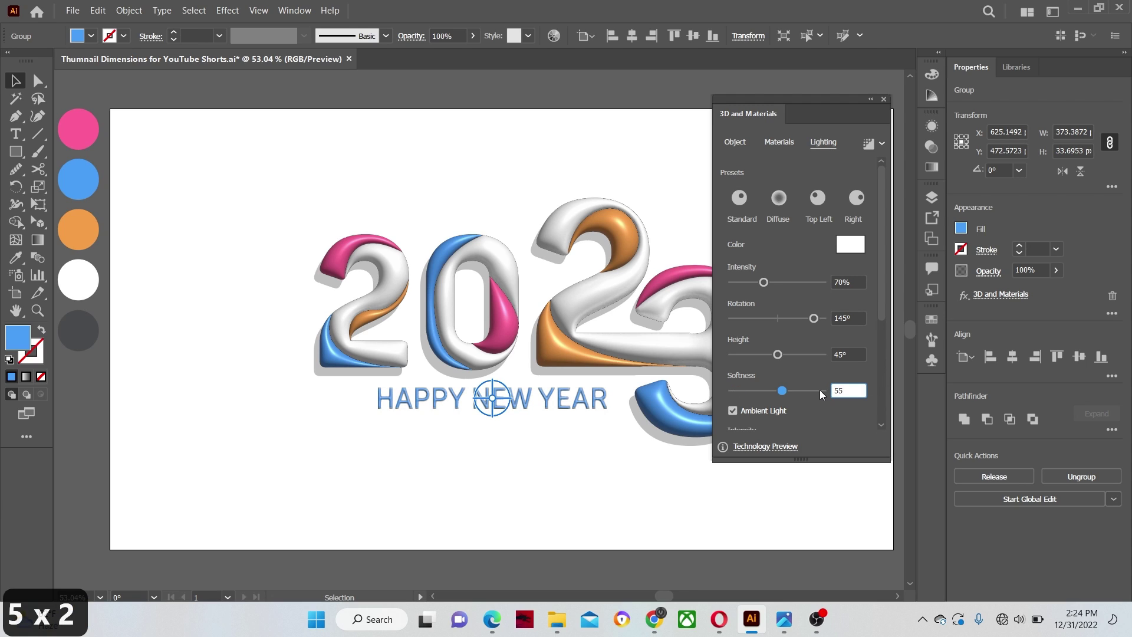
pyautogui.click(881, 145)
pyautogui.click(862, 170)
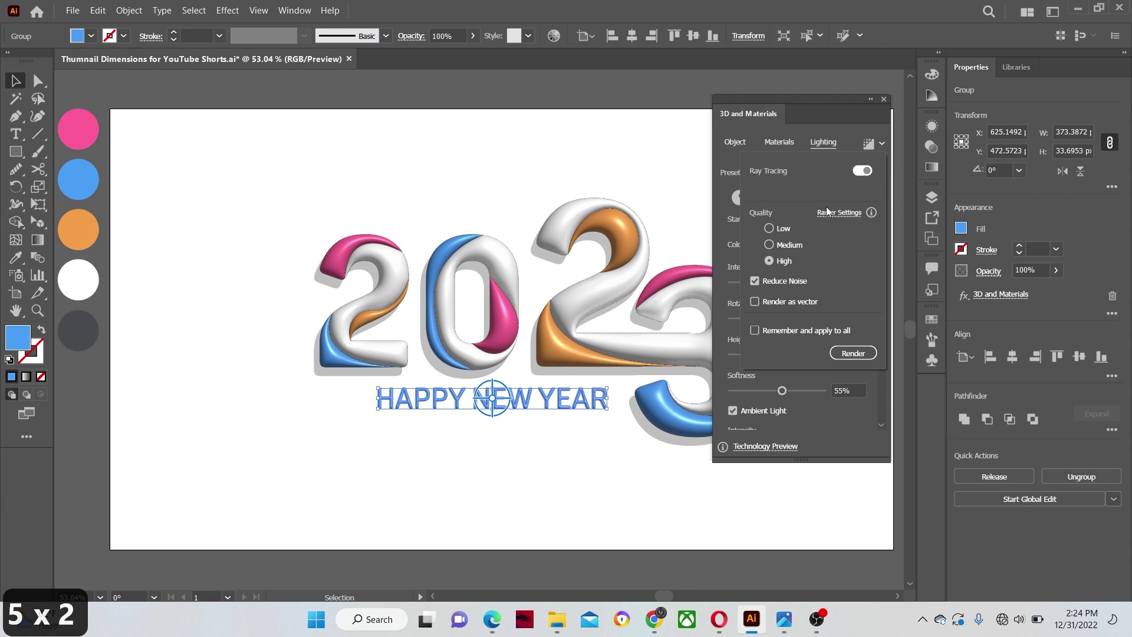
pyautogui.click(756, 281)
pyautogui.click(754, 301)
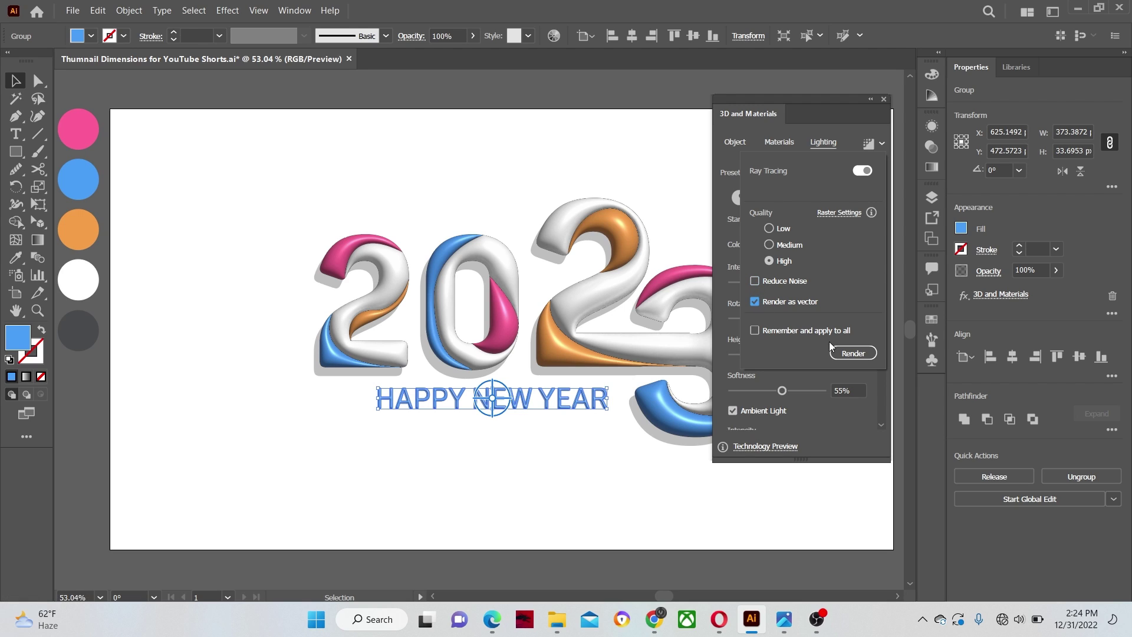
pyautogui.click(853, 352)
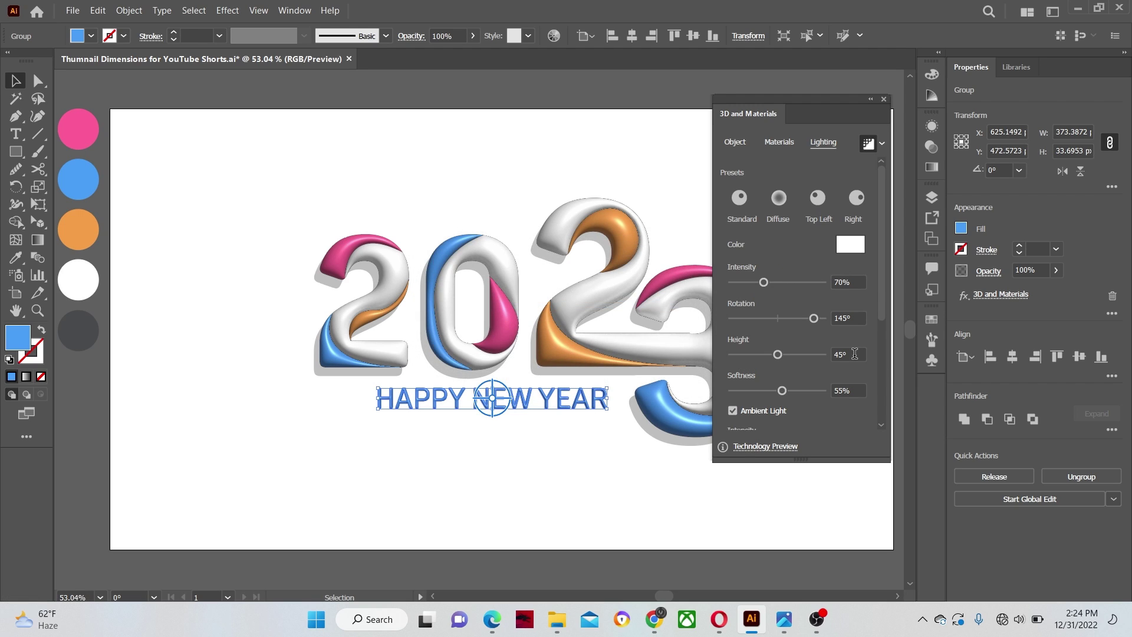
pyautogui.click(884, 99)
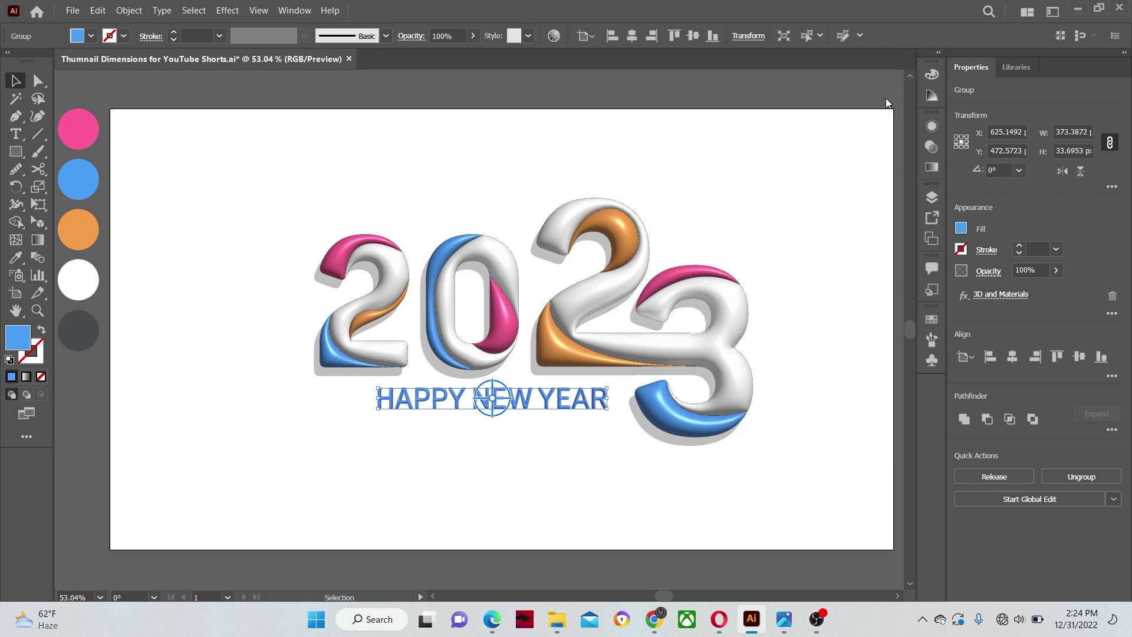
# Step: Draw a 1280 × 720 px rectangle
pyautogui.click(669, 148)
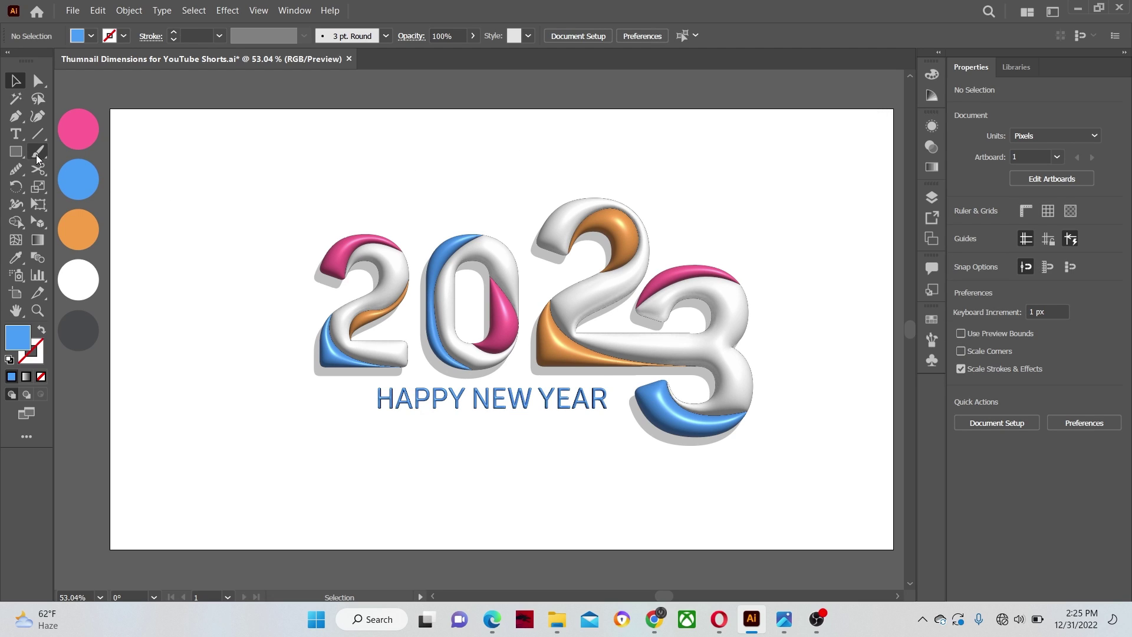
pyautogui.click(16, 151)
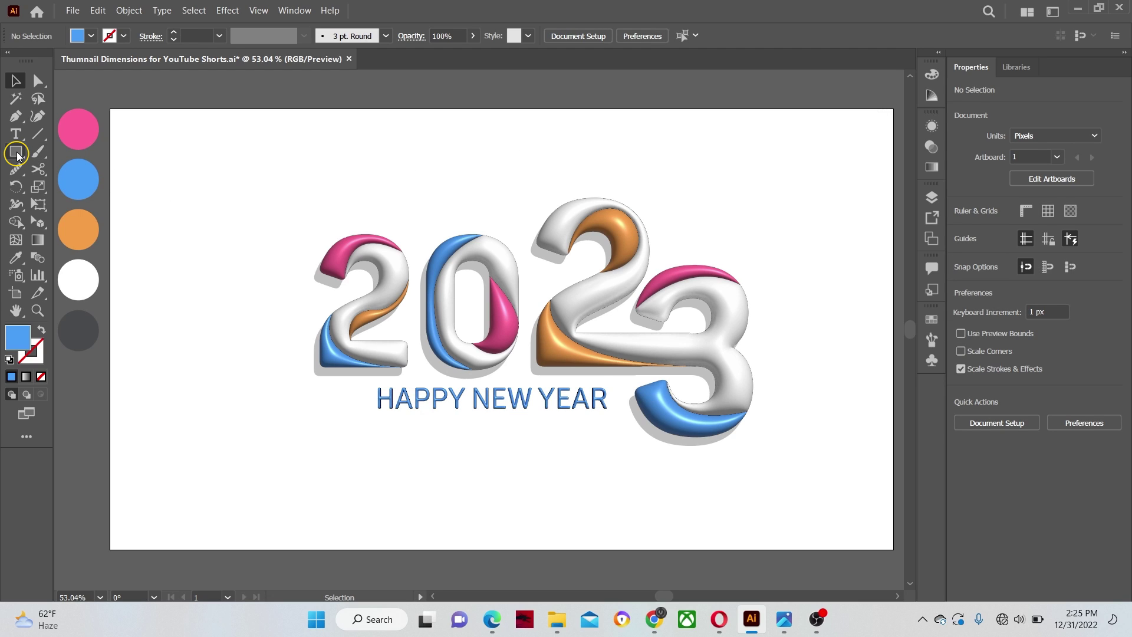
pyautogui.click(253, 179)
pyautogui.write('12')
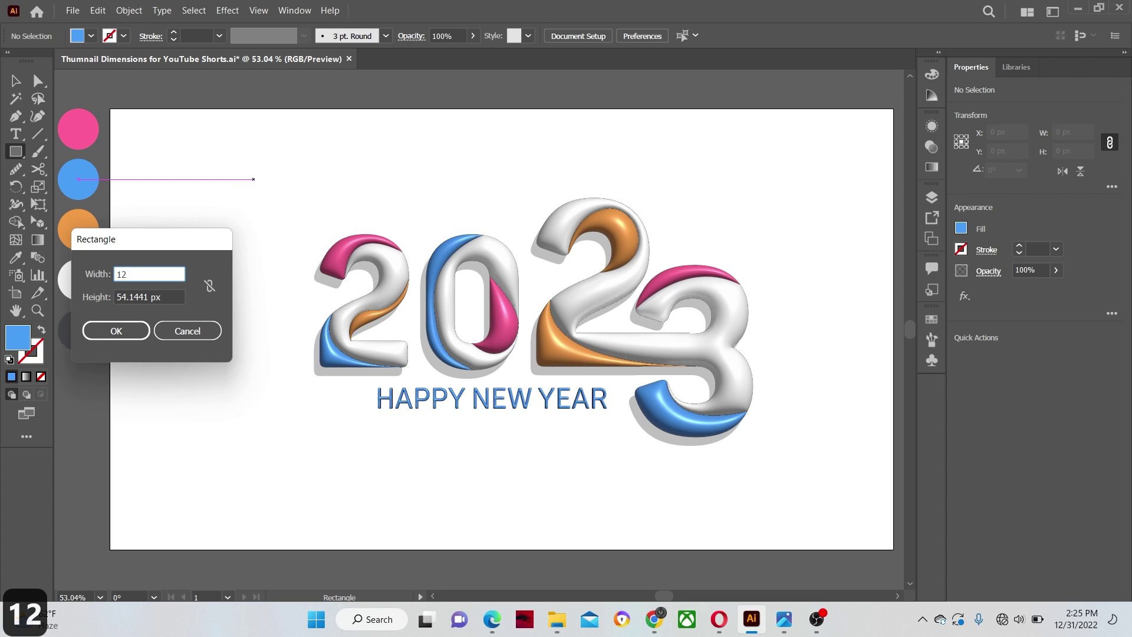
pyautogui.write('80')
pyautogui.press('Tab')
pyautogui.write('7')
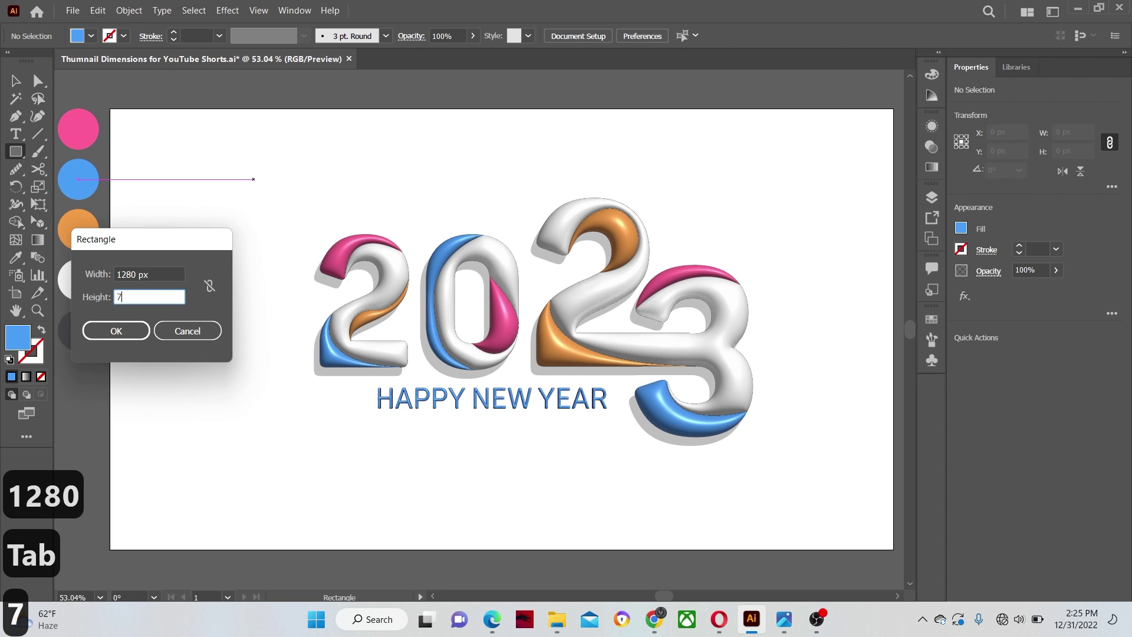
pyautogui.write('20')
pyautogui.click(129, 334)
# Step: Fill the rectangle dark grey, centre it on the artboard, and send it to the back
pyautogui.click(16, 257)
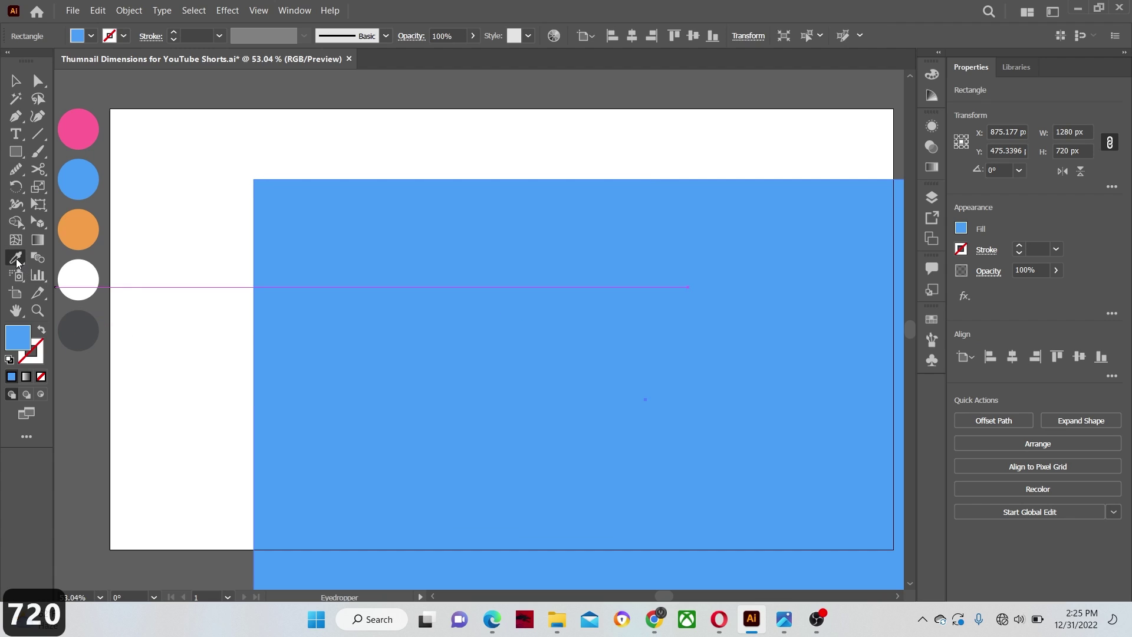
pyautogui.click(74, 317)
pyautogui.click(17, 84)
pyautogui.click(1012, 356)
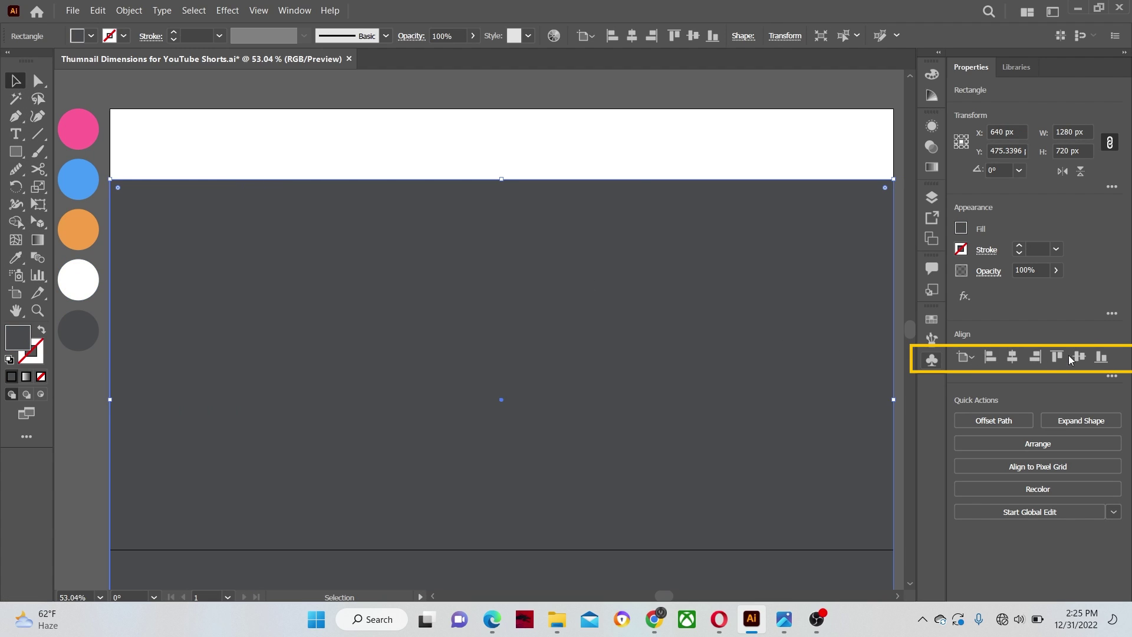
pyautogui.click(1080, 356)
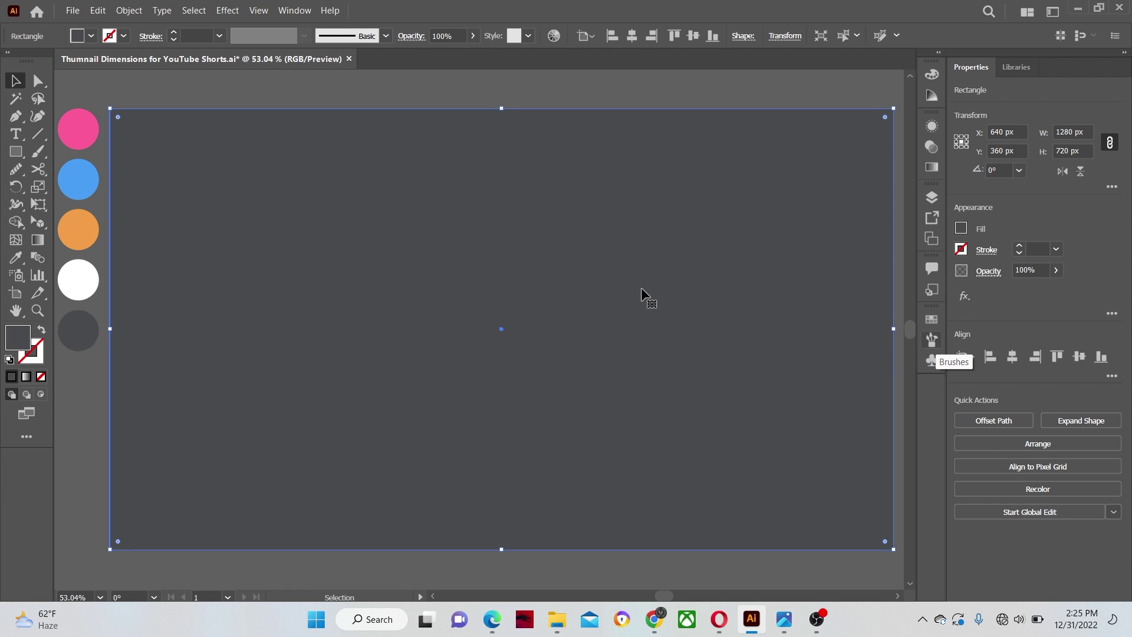
pyautogui.press('a')
pyautogui.press('v')
pyautogui.hotkey('ctrl', 'shift', '[')
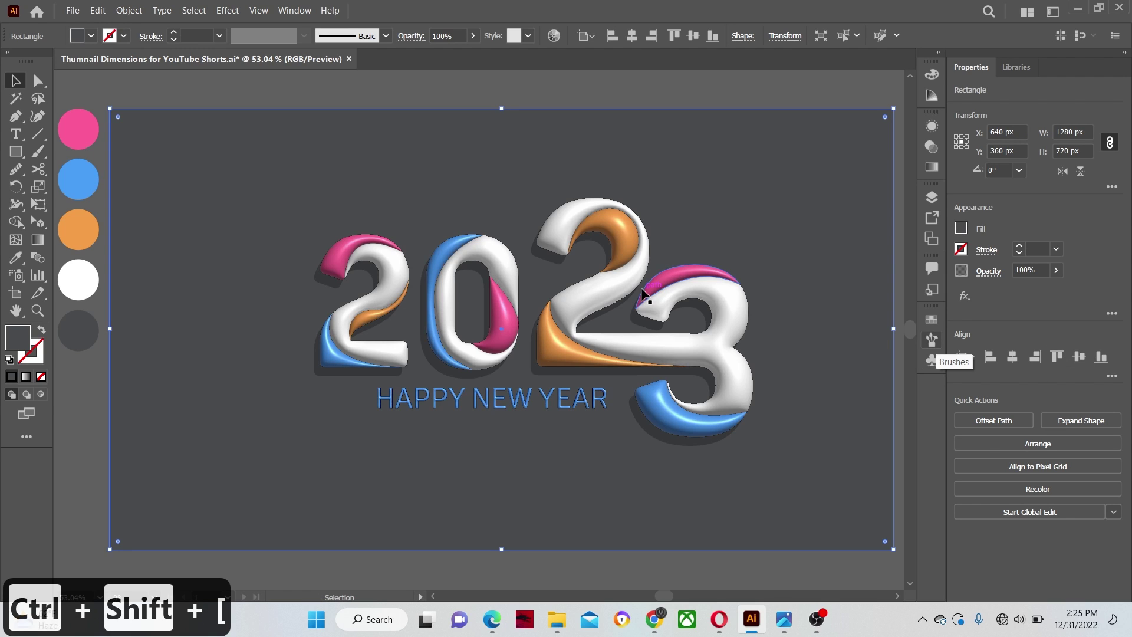
pyautogui.click(316, 122)
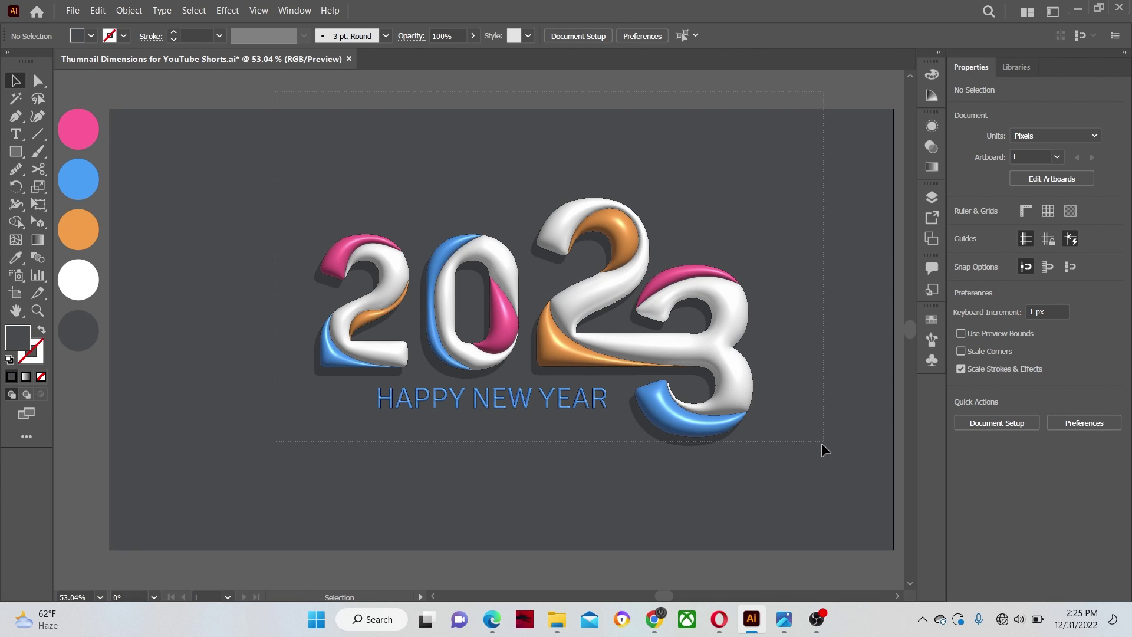
# Step: Select all artwork except the background and apply a 1 px Gaussian Blur
pyautogui.hotkey('ctrl', 'a')
pyautogui.keyDown('shift'); pyautogui.click(252, 310); pyautogui.keyUp('shift')
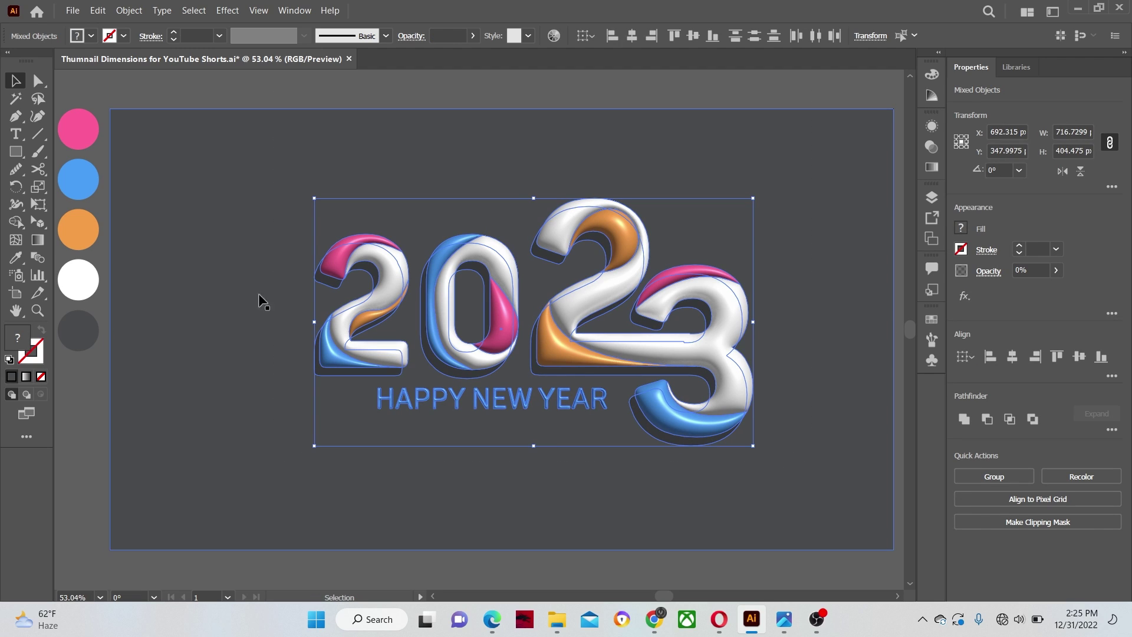
pyautogui.click(227, 10)
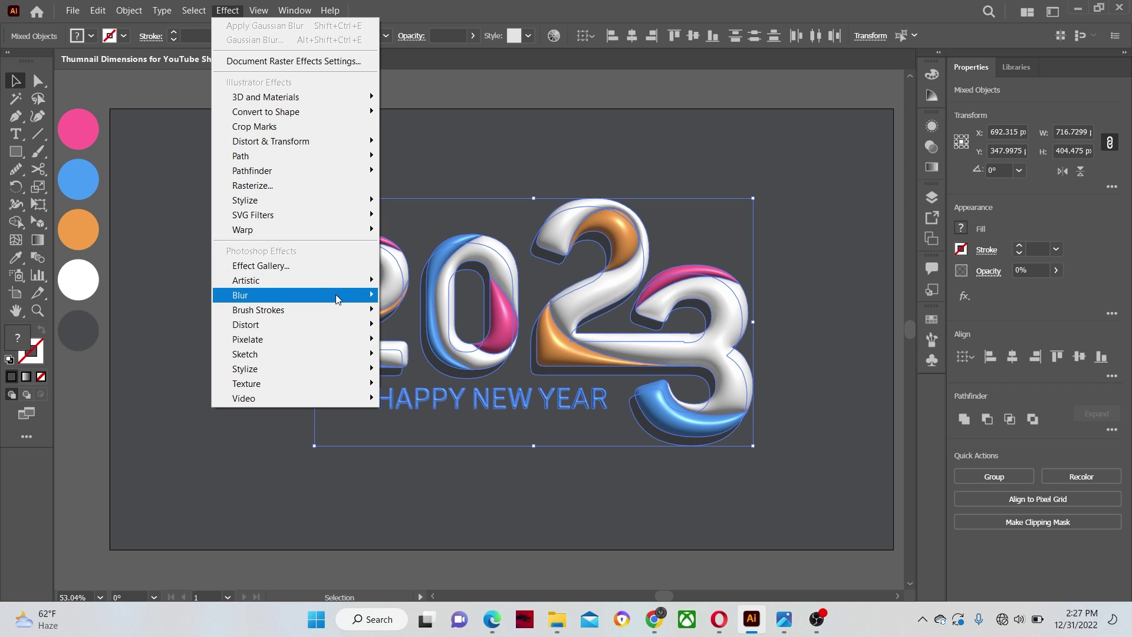
pyautogui.moveTo(335, 295)
pyautogui.click(404, 297)
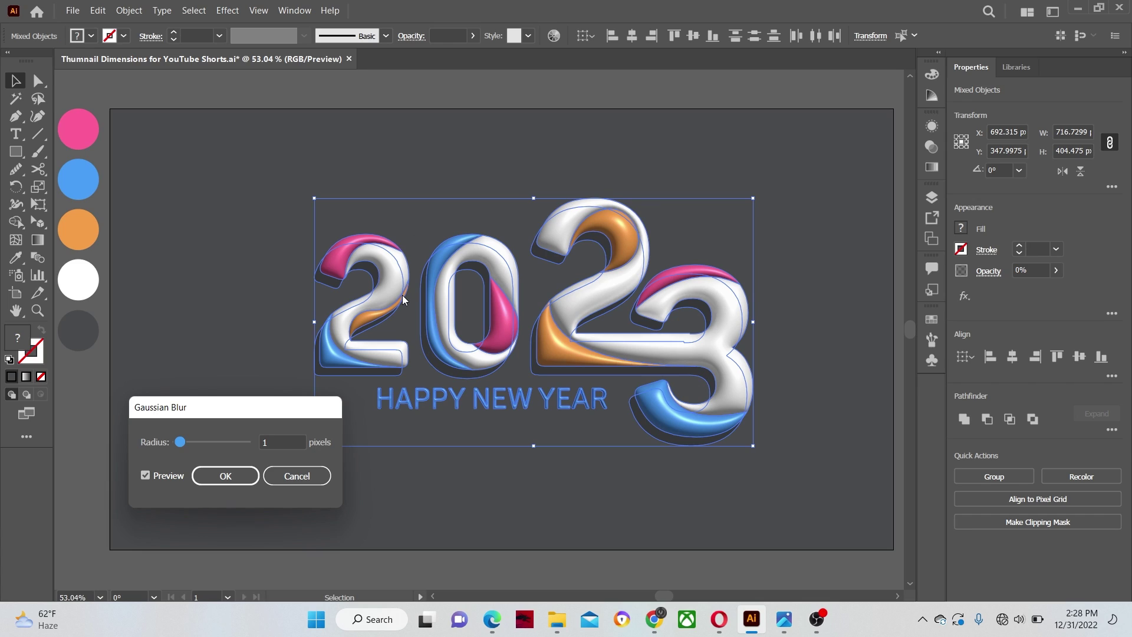
pyautogui.doubleClick(274, 443)
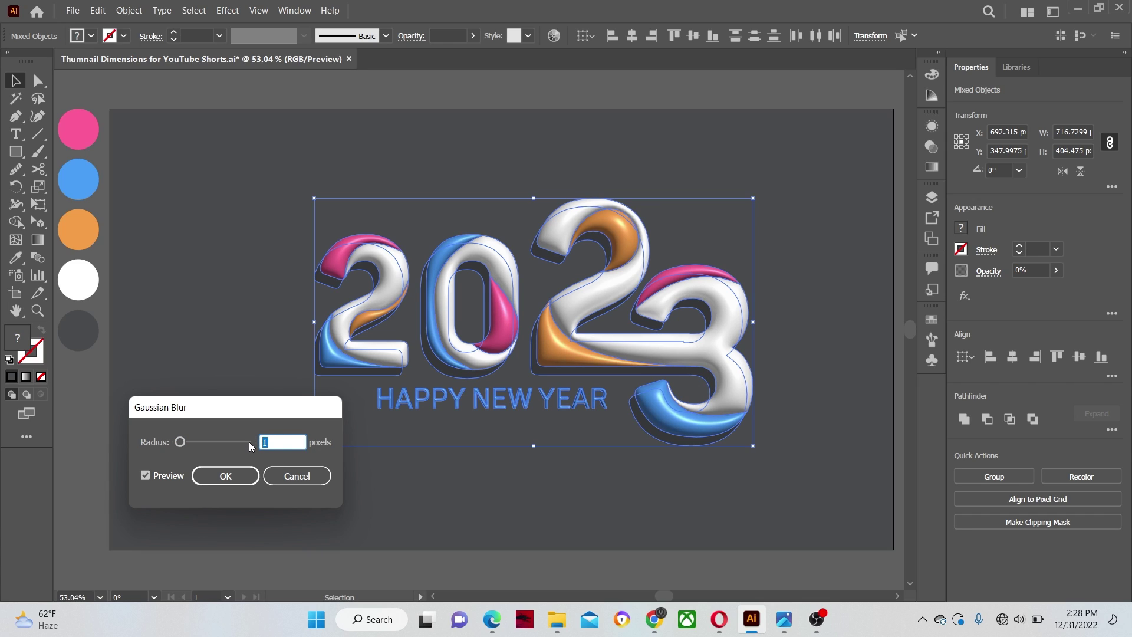
pyautogui.write('1')
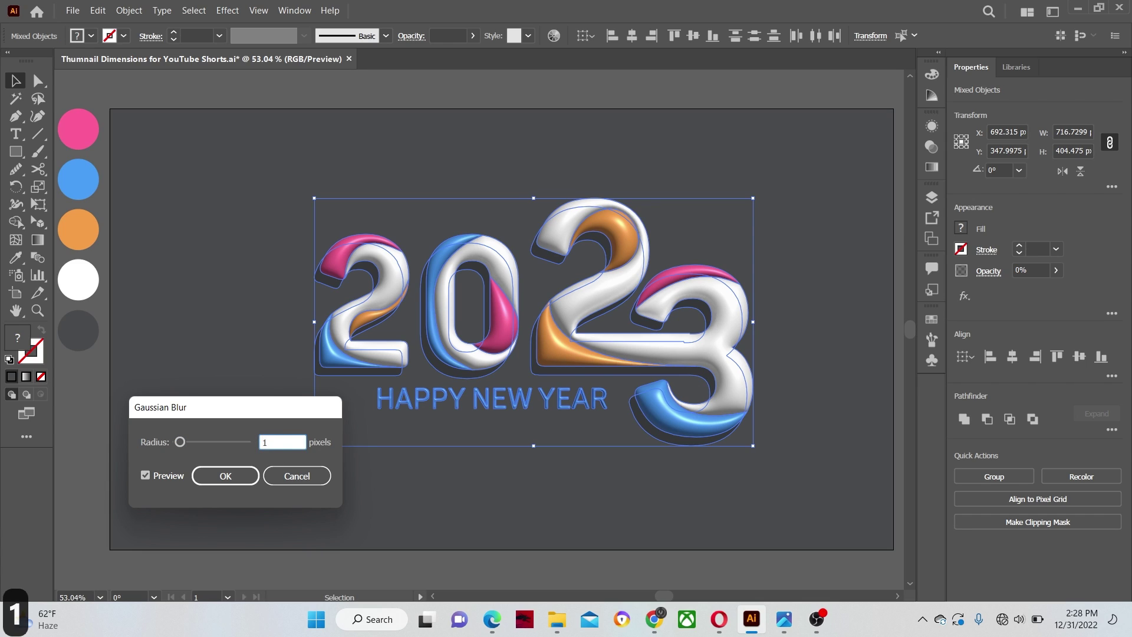
pyautogui.click(233, 475)
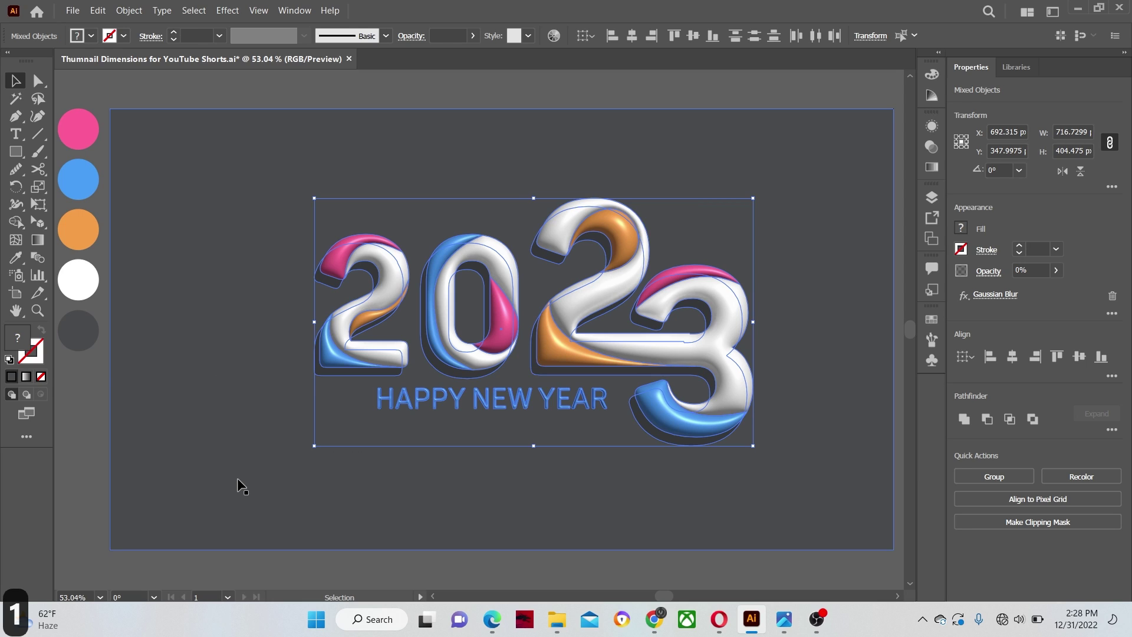
pyautogui.click(93, 435)
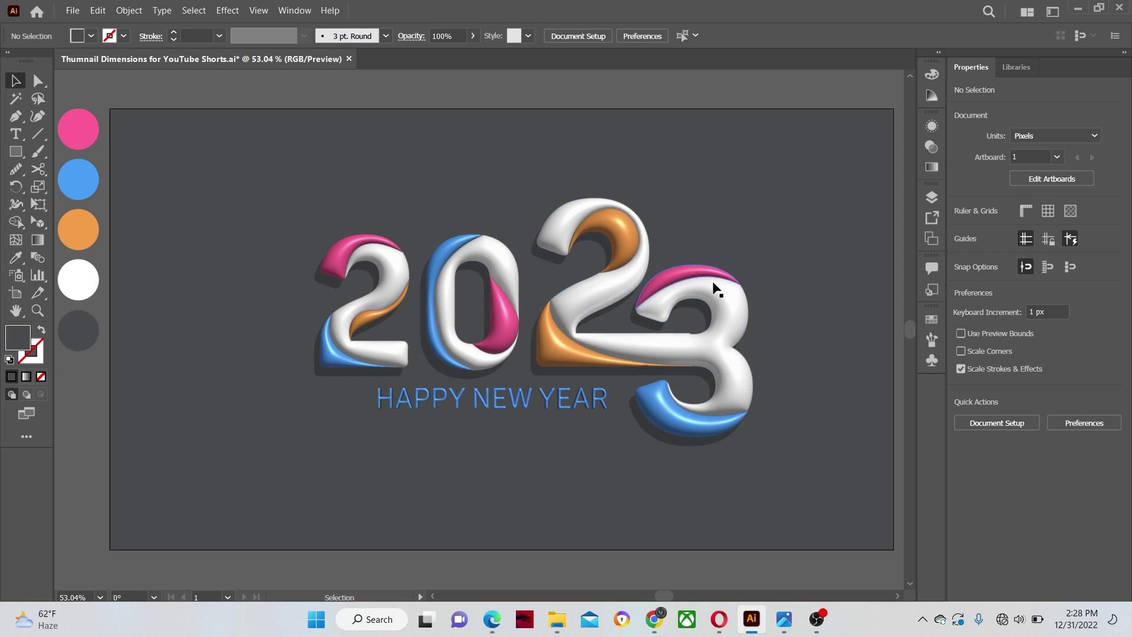